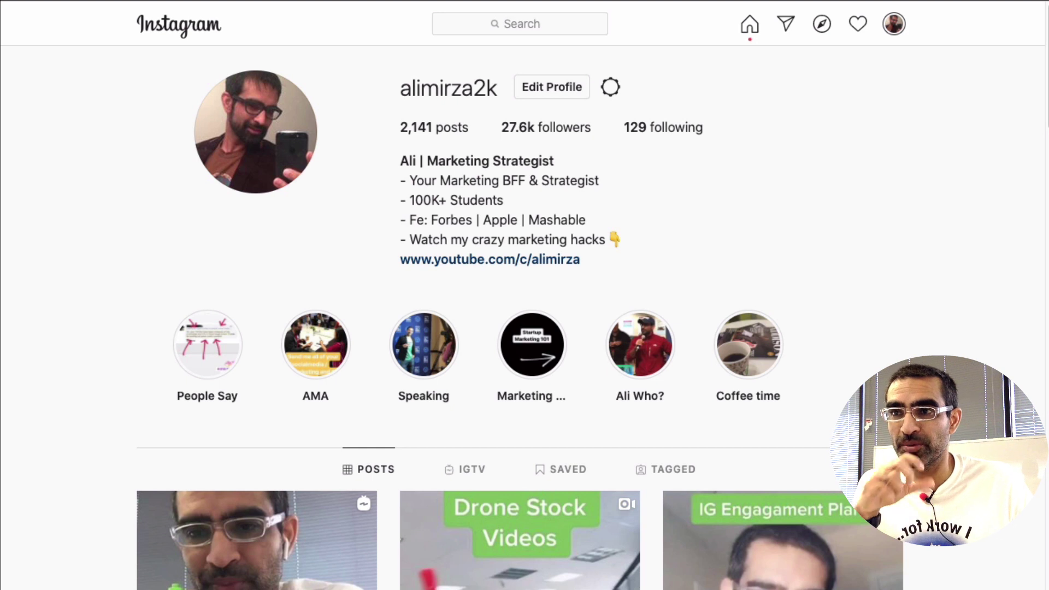
View the Instagram direct message inbox and the home feed, and return to the profile page
{"action": "left_click", "coordinate": [787, 26]}
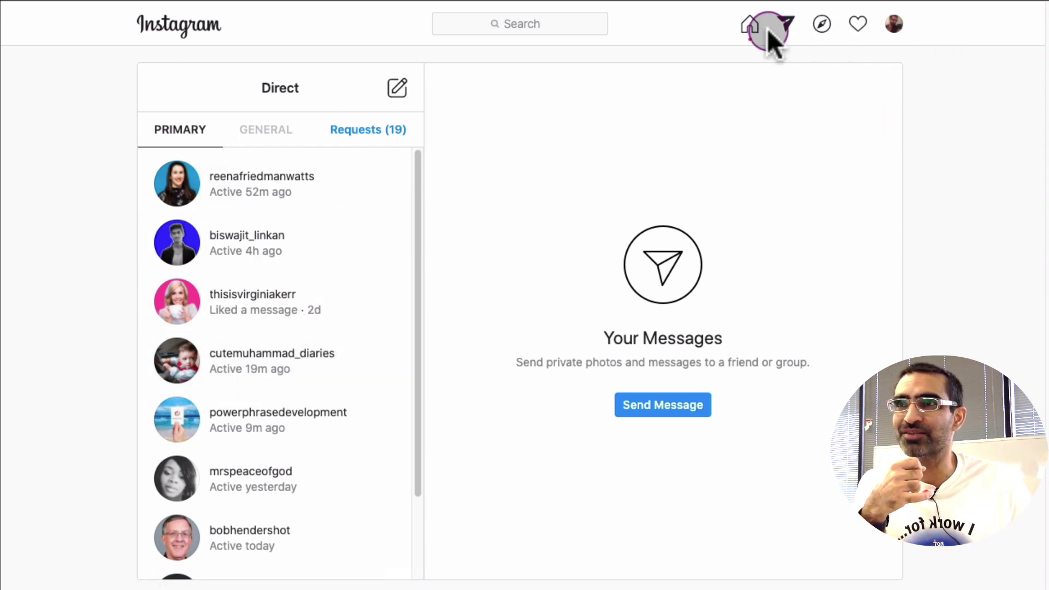
{"action": "left_click", "coordinate": [750, 26]}
{"action": "left_click", "coordinate": [893, 25]}
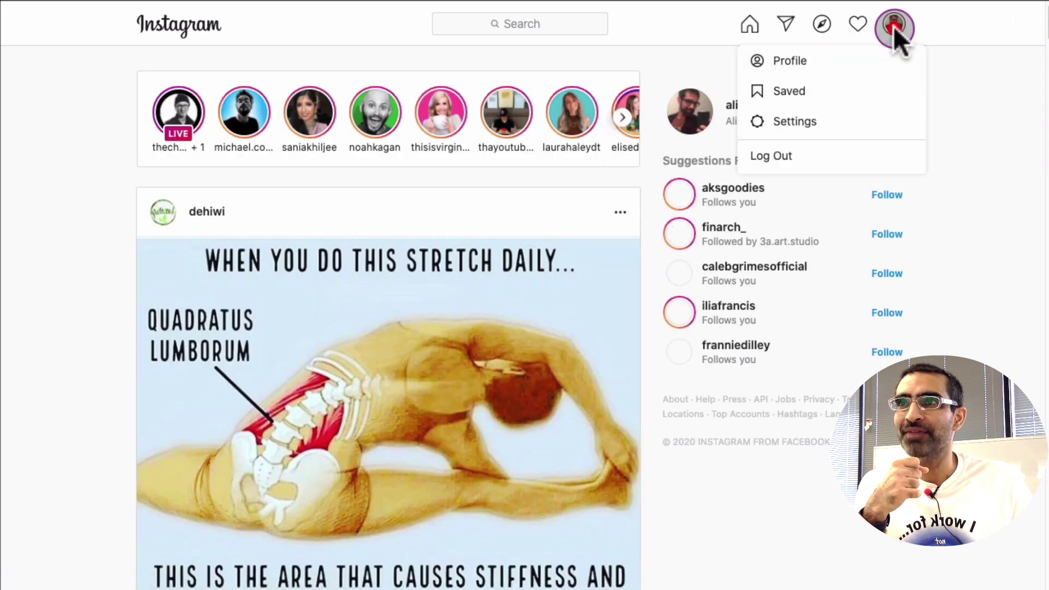
{"action": "left_click", "coordinate": [861, 57]}
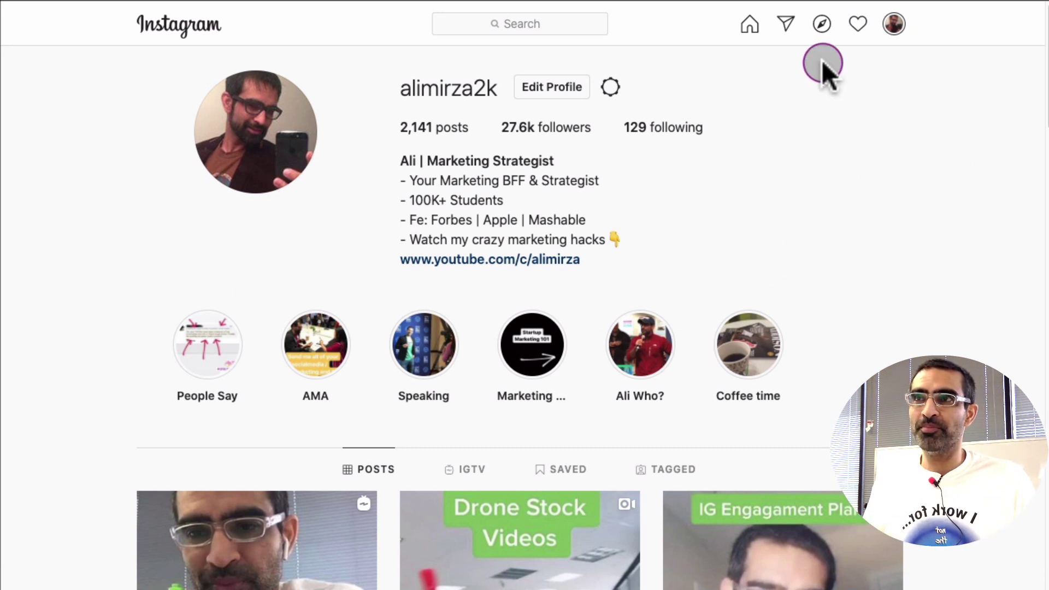
Look through the message requests in the Instagram direct inbox and return to the main message list
{"action": "left_click", "coordinate": [785, 24]}
{"action": "left_click", "coordinate": [370, 131]}
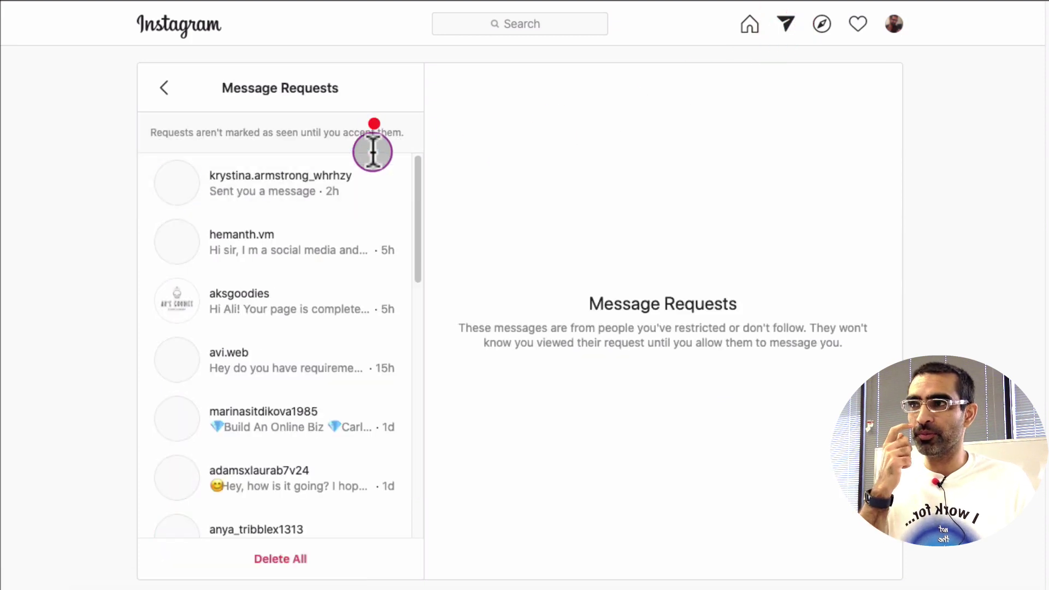
{"action": "scroll", "coordinate": [371, 203], "scroll_direction": "down", "scroll_amount": 1}
{"action": "scroll", "coordinate": [373, 219], "scroll_direction": "down", "scroll_amount": 10}
{"action": "scroll", "coordinate": [375, 241], "scroll_direction": "up", "scroll_amount": 12}
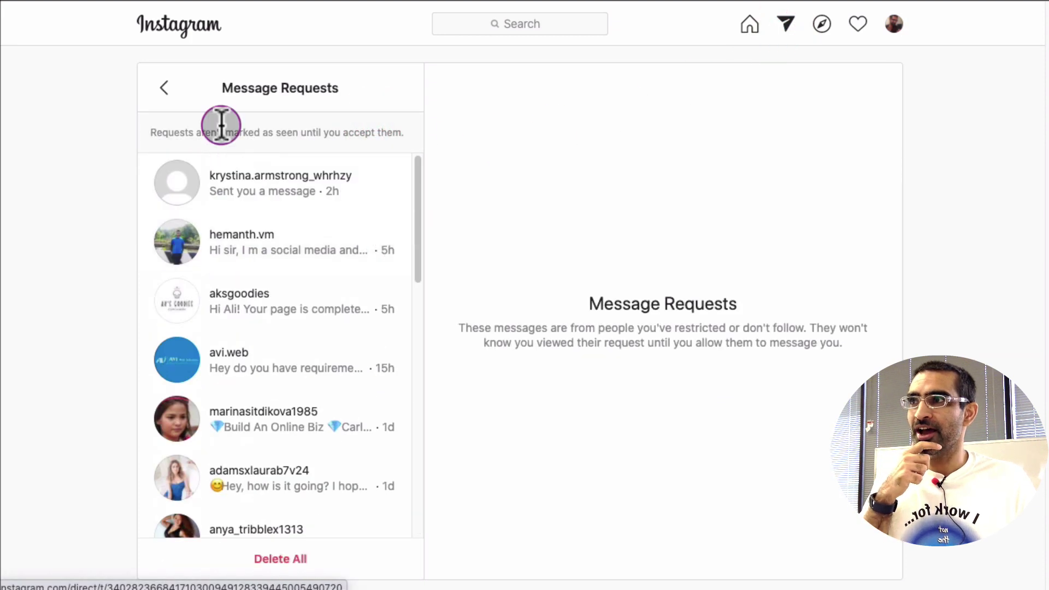
{"action": "left_click", "coordinate": [168, 87]}
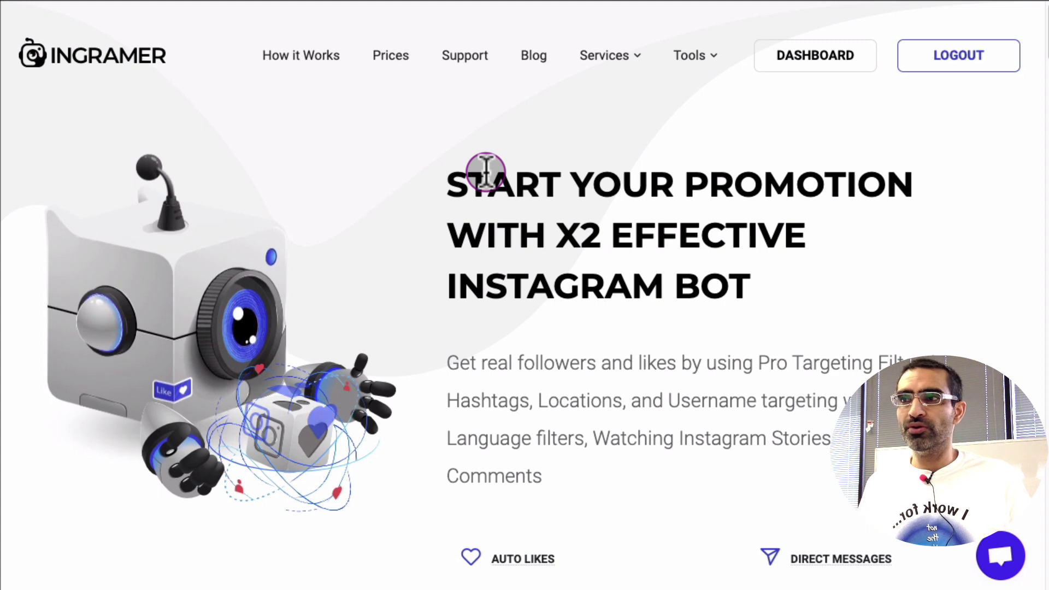
Examine the Ingramer home page, including the Instagram Tools and Scheduled Posting descriptions, reviews, safety section and footer
{"action": "scroll", "coordinate": [783, 232], "scroll_direction": "down", "scroll_amount": 4}
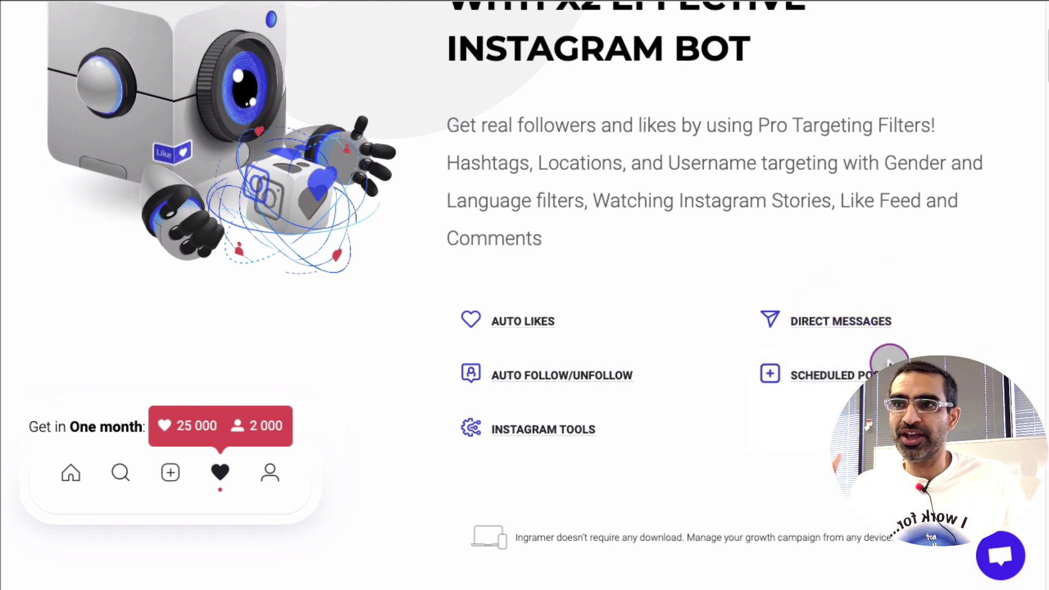
{"action": "mouse_move", "coordinate": [534, 428]}
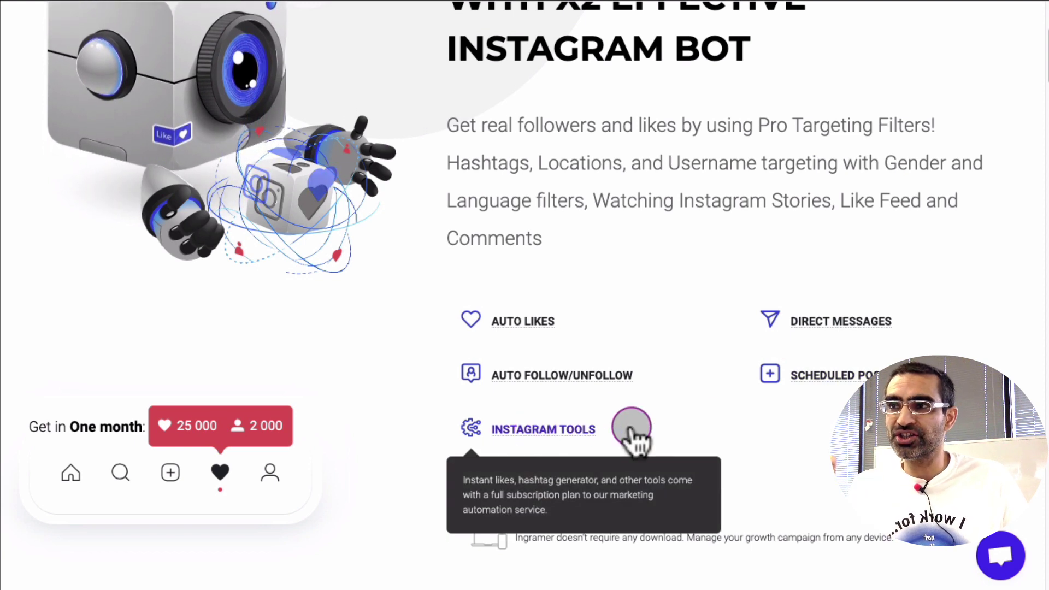
{"action": "mouse_move", "coordinate": [843, 377]}
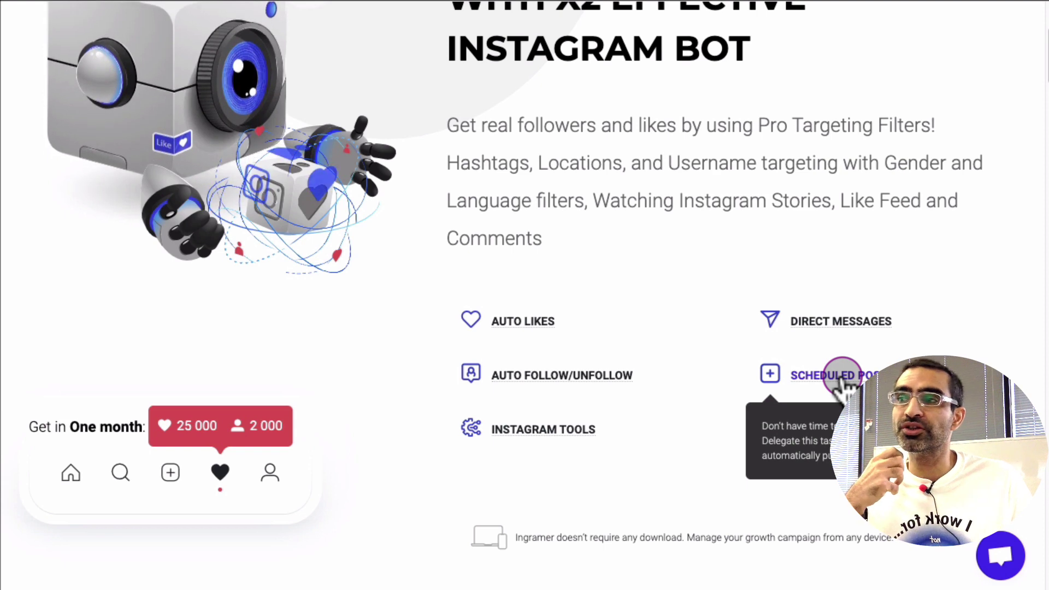
{"action": "scroll", "coordinate": [552, 197], "scroll_direction": "up", "scroll_amount": 5}
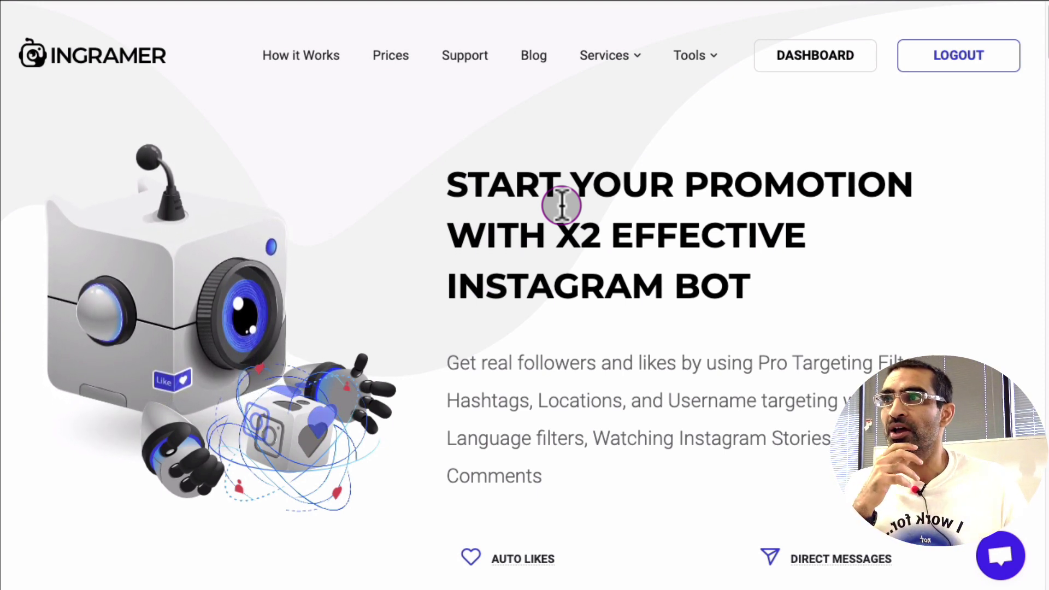
{"action": "scroll", "coordinate": [651, 300], "scroll_direction": "down", "scroll_amount": 20}
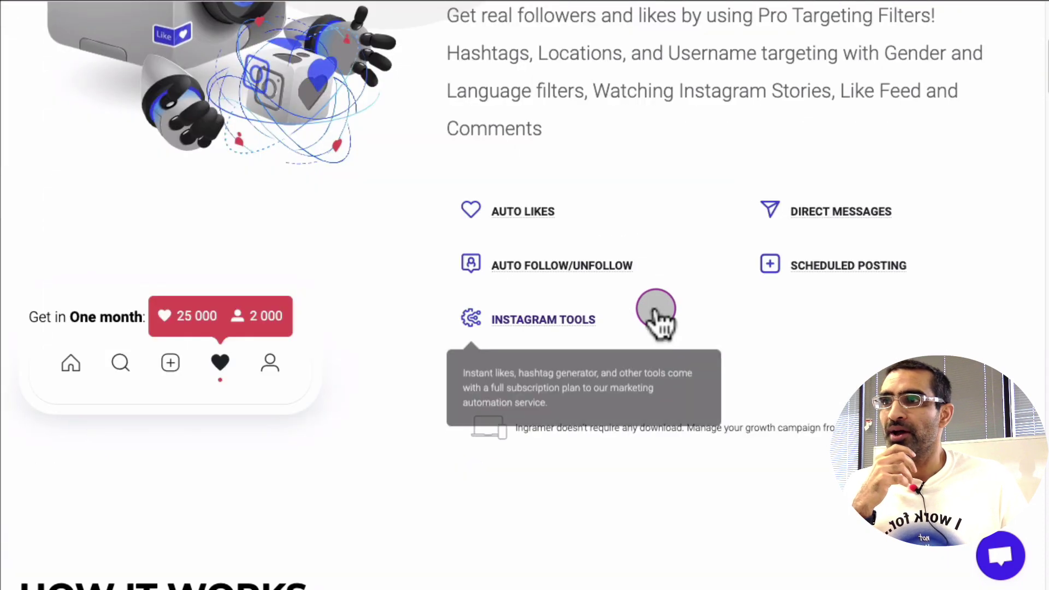
{"action": "scroll", "coordinate": [650, 310], "scroll_direction": "down", "scroll_amount": 15}
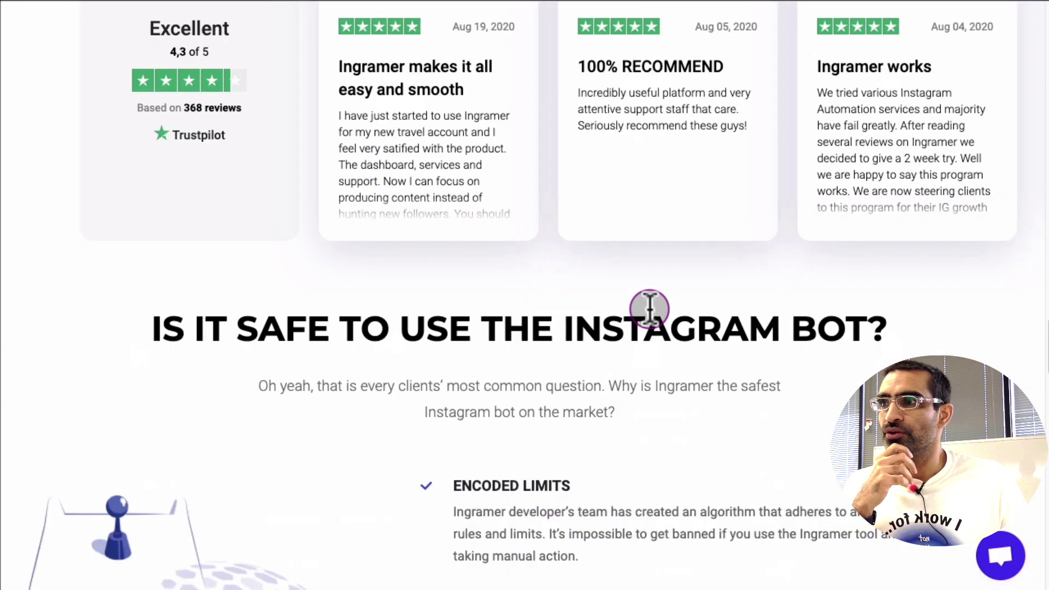
{"action": "scroll", "coordinate": [650, 310], "scroll_direction": "up", "scroll_amount": 13}
{"action": "scroll", "coordinate": [649, 311], "scroll_direction": "down", "scroll_amount": 15}
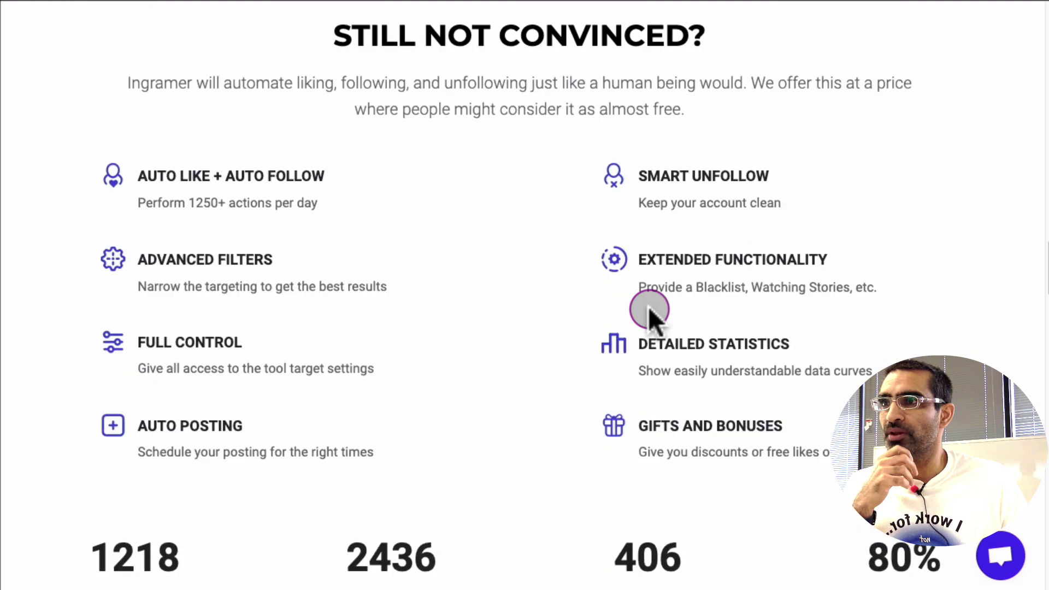
{"action": "scroll", "coordinate": [649, 311], "scroll_direction": "down", "scroll_amount": 10}
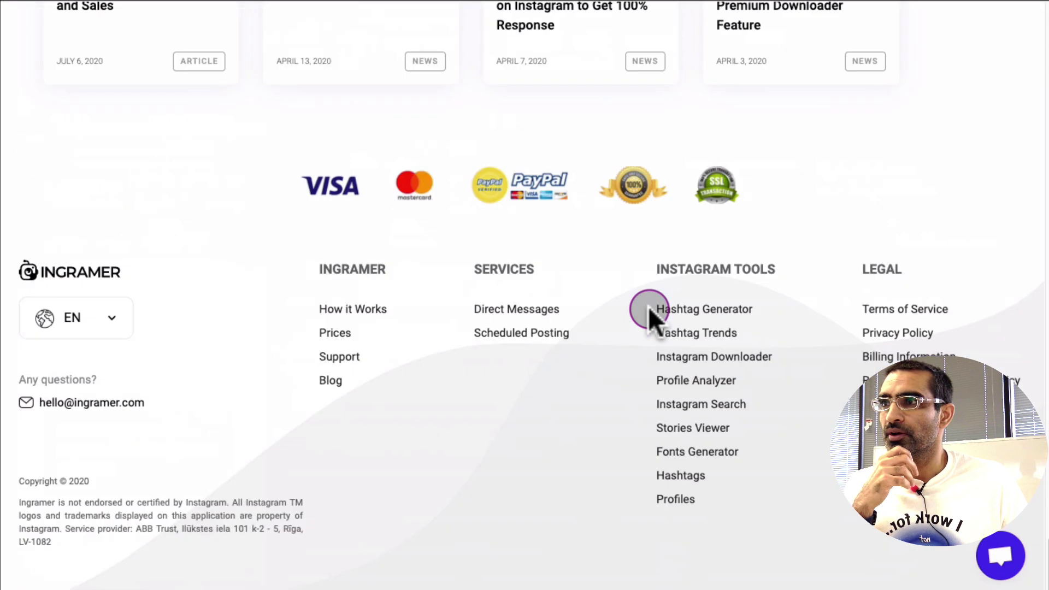
{"action": "scroll", "coordinate": [649, 310], "scroll_direction": "up", "scroll_amount": 10}
{"action": "scroll", "coordinate": [649, 310], "scroll_direction": "up", "scroll_amount": 10}
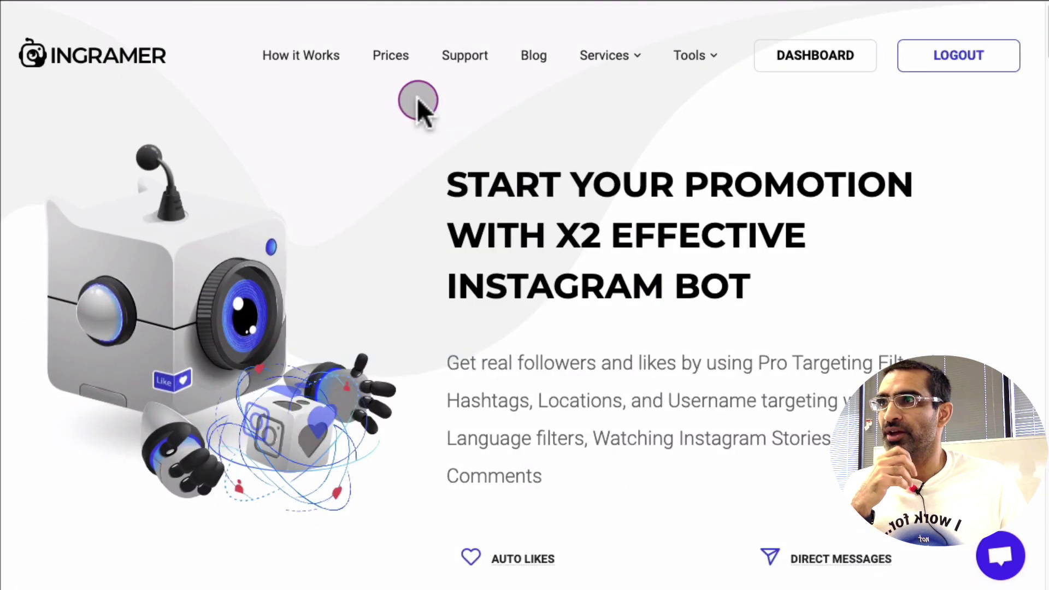
Go to the Ingramer pricing section with its modules and subscription periods
{"action": "left_click", "coordinate": [393, 55]}
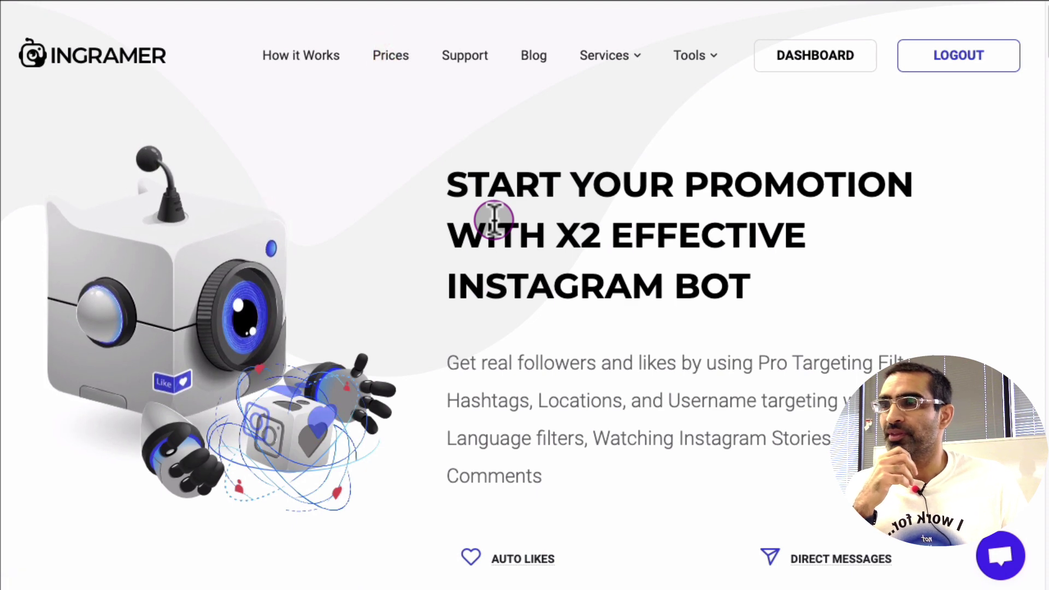
{"action": "scroll", "coordinate": [532, 240], "scroll_direction": "down", "scroll_amount": 15}
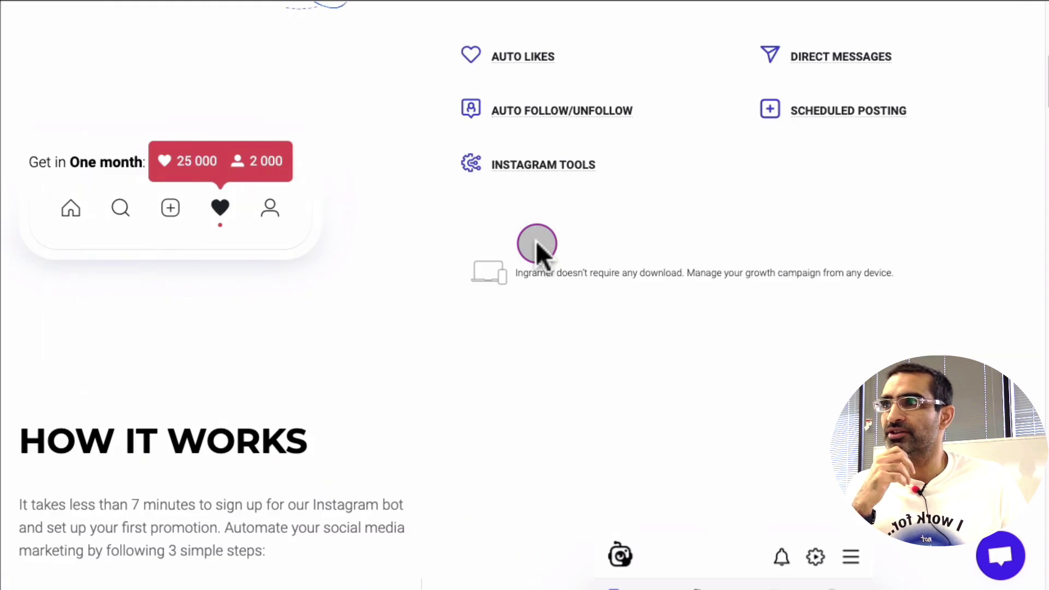
{"action": "scroll", "coordinate": [536, 242], "scroll_direction": "up", "scroll_amount": 1}
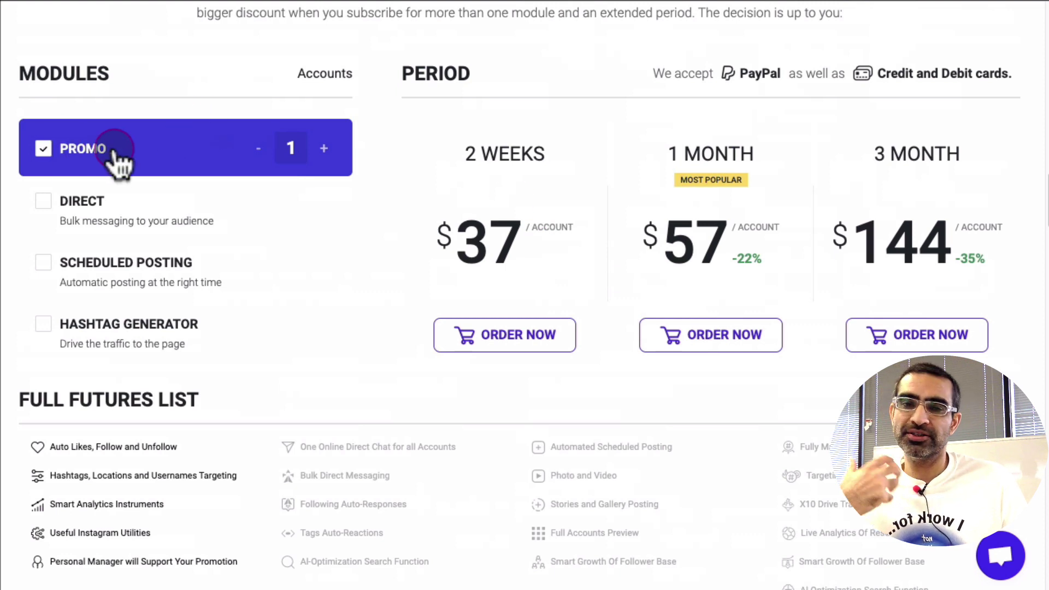
Compare subscription prices for different combinations of the Promo, Direct, Scheduled Posting and Hashtag Generator modules
{"action": "left_click", "coordinate": [130, 201]}
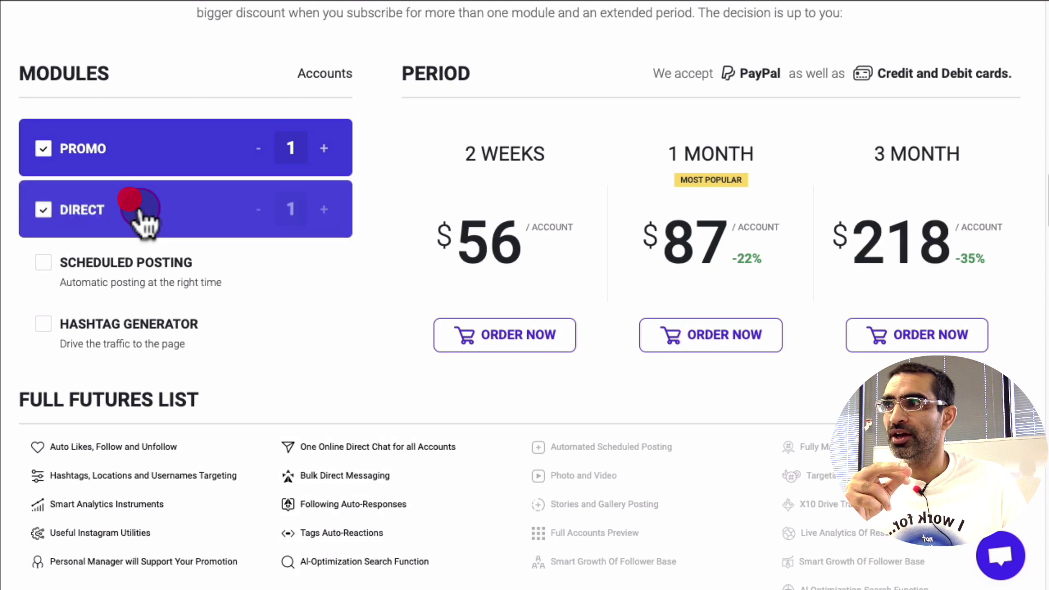
{"action": "left_click", "coordinate": [52, 148]}
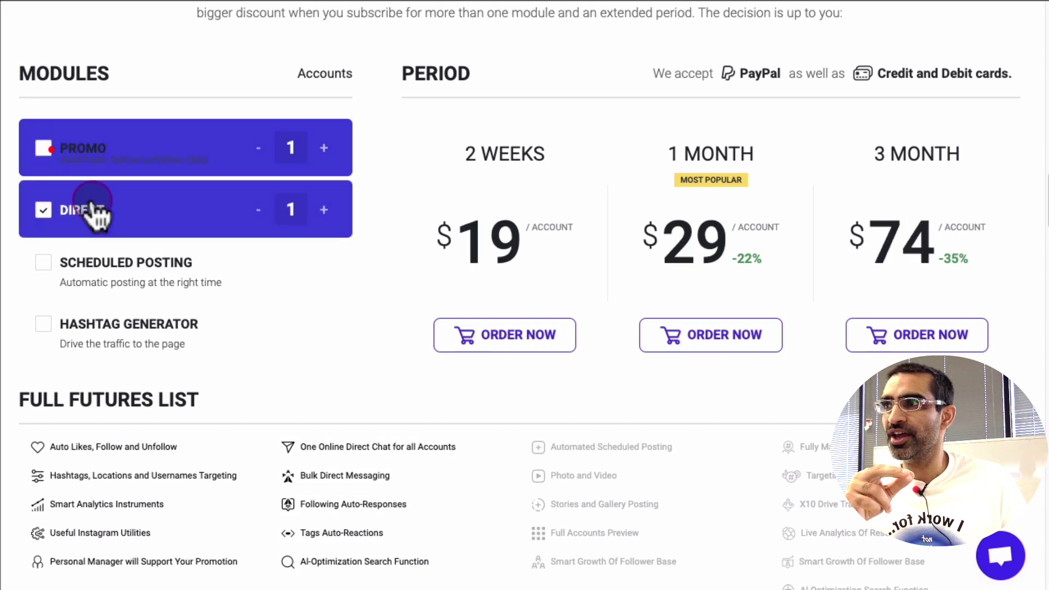
{"action": "left_click", "coordinate": [151, 261]}
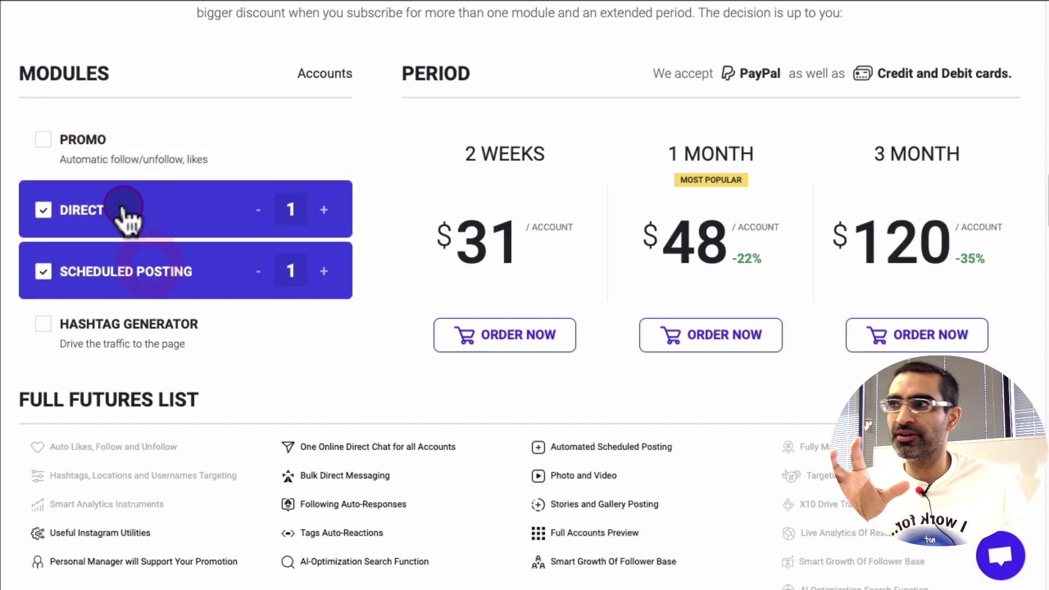
{"action": "left_click", "coordinate": [101, 202]}
{"action": "left_click", "coordinate": [115, 334]}
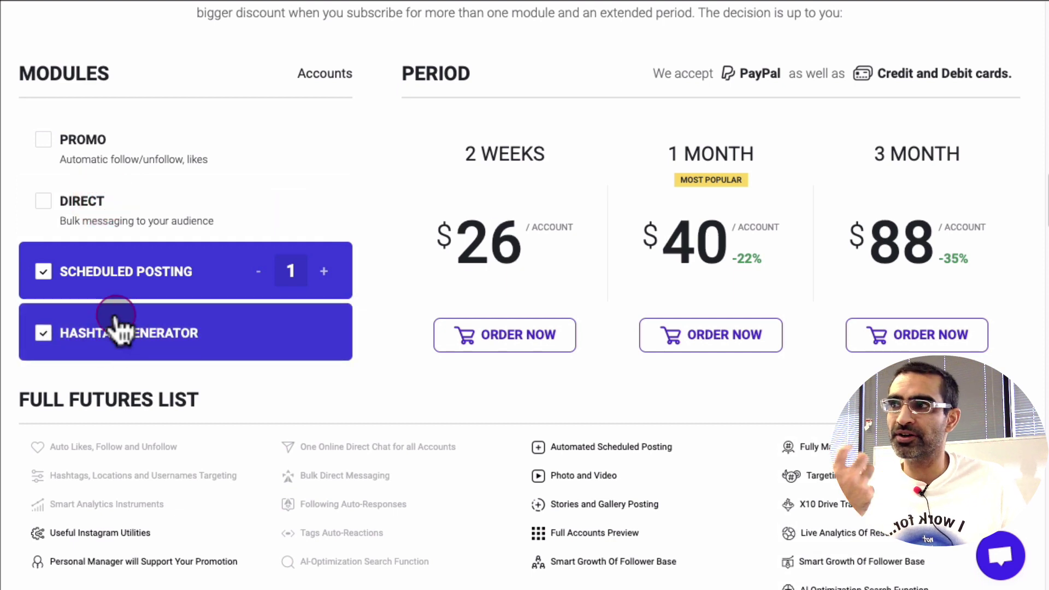
{"action": "left_click", "coordinate": [107, 326]}
{"action": "left_click", "coordinate": [61, 270]}
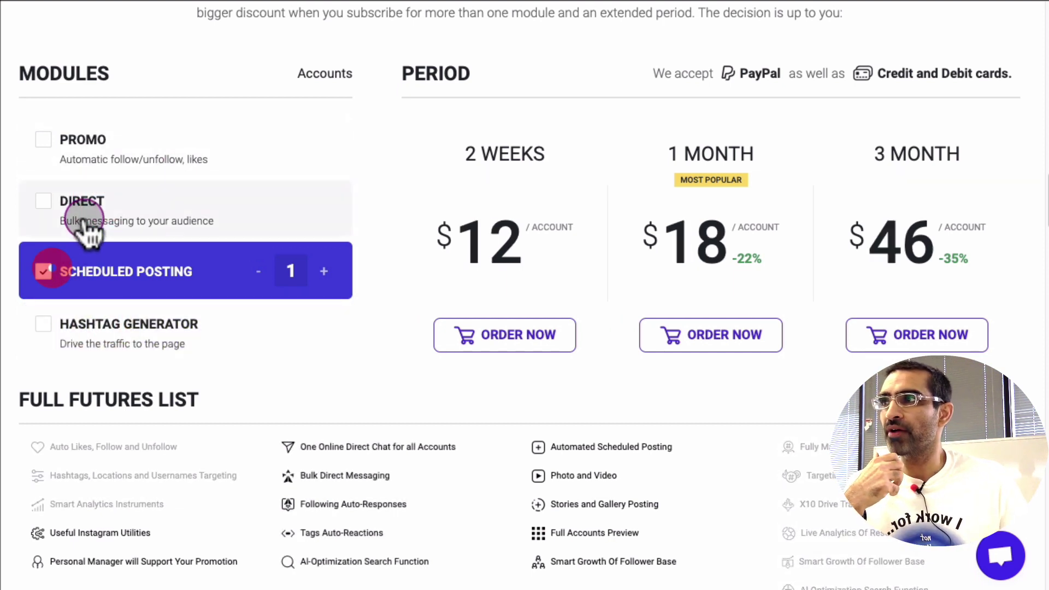
{"action": "left_click", "coordinate": [48, 272]}
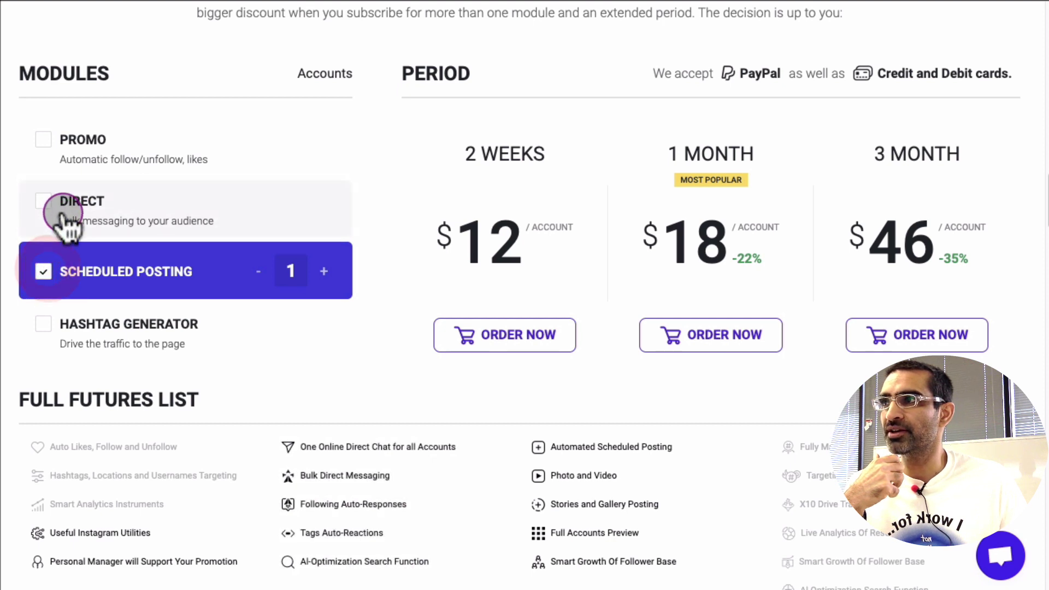
{"action": "left_click", "coordinate": [44, 210]}
{"action": "left_click", "coordinate": [44, 271]}
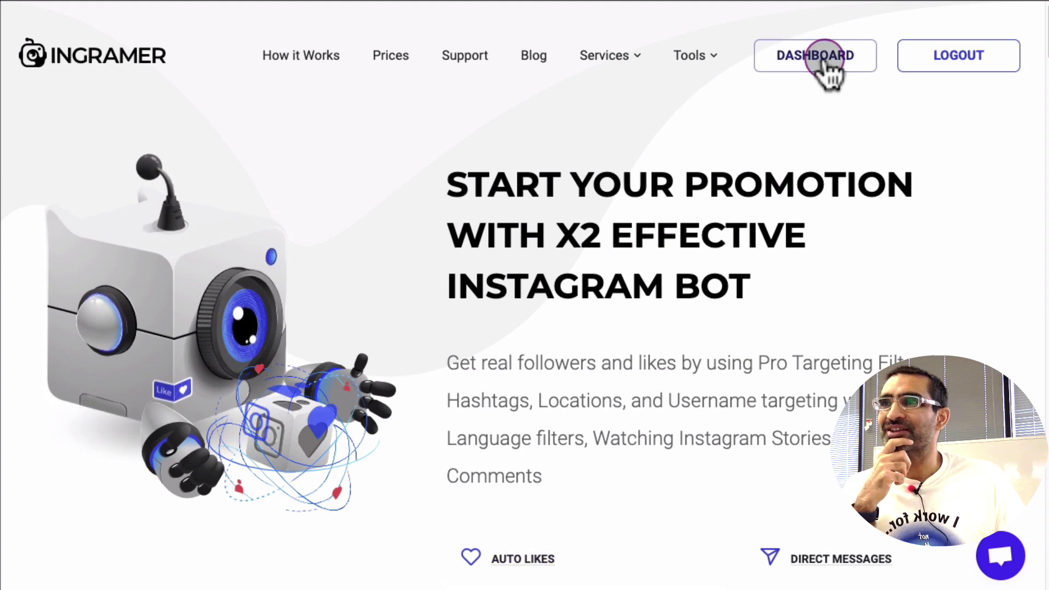
Open the Ingramer dashboard and go to the Direct Messenger in its Direct section
{"action": "left_click", "coordinate": [822, 56]}
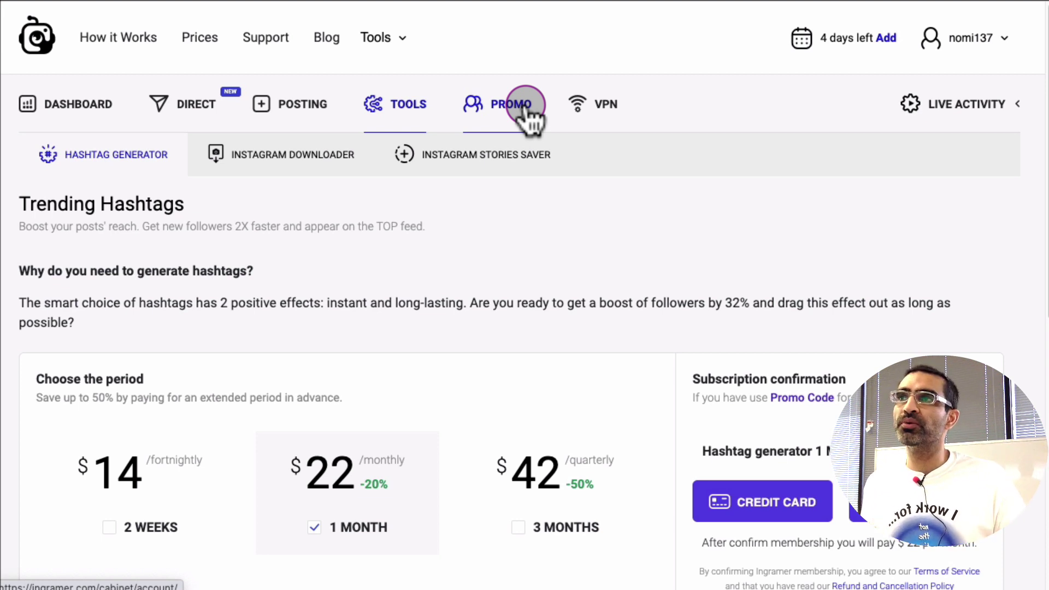
{"action": "left_click", "coordinate": [220, 110]}
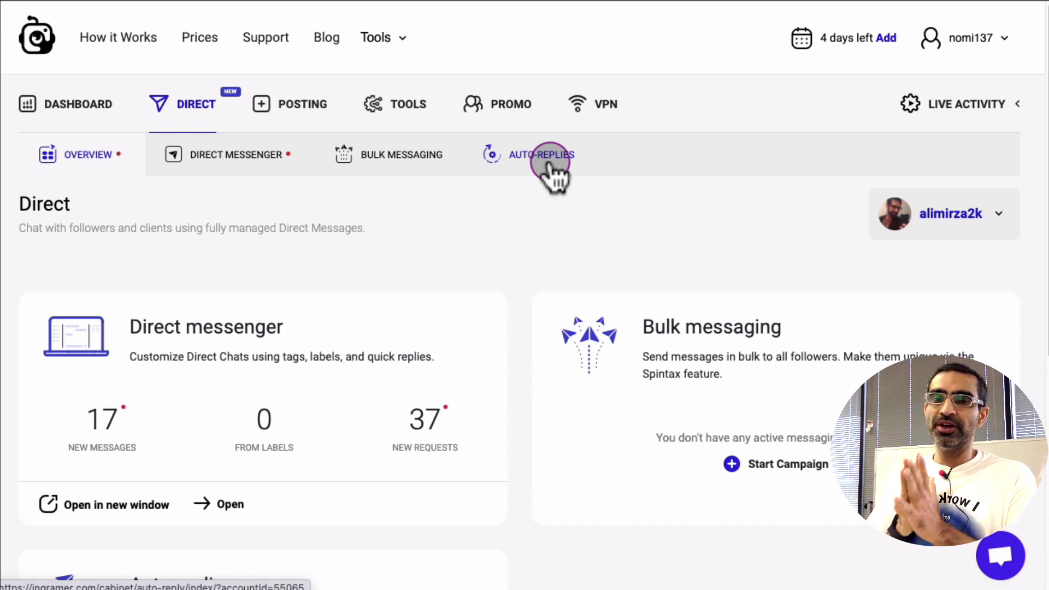
{"action": "left_click", "coordinate": [260, 157]}
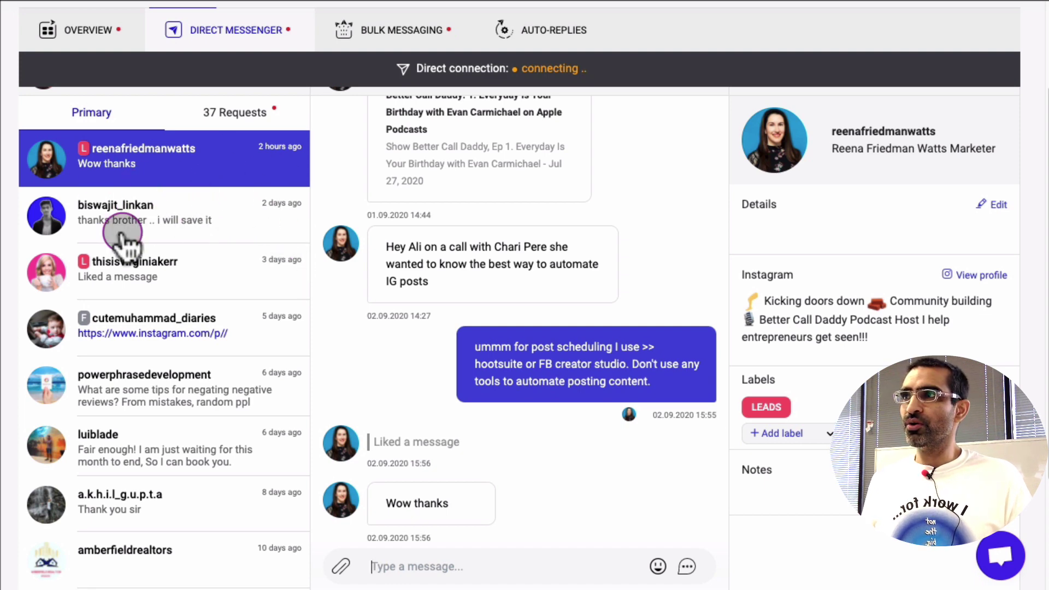
View the second and third conversations in the primary inbox of the Direct Messenger
{"action": "scroll", "coordinate": [218, 164], "scroll_direction": "up", "scroll_amount": 4}
{"action": "scroll", "coordinate": [219, 170], "scroll_direction": "down", "scroll_amount": 1}
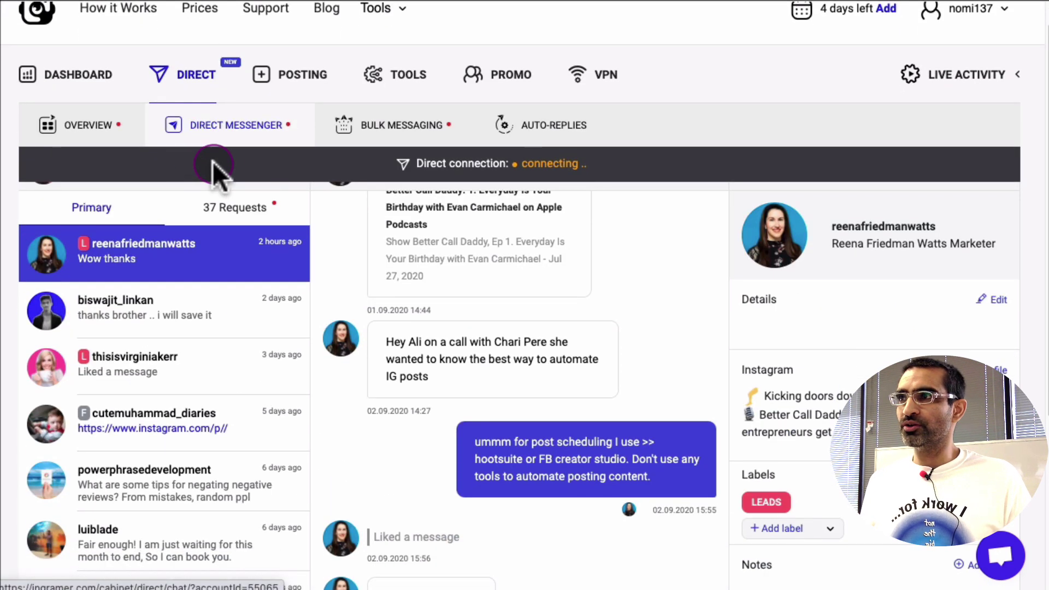
{"action": "scroll", "coordinate": [175, 290], "scroll_direction": "down", "scroll_amount": 2}
{"action": "scroll", "coordinate": [175, 322], "scroll_direction": "up", "scroll_amount": 2}
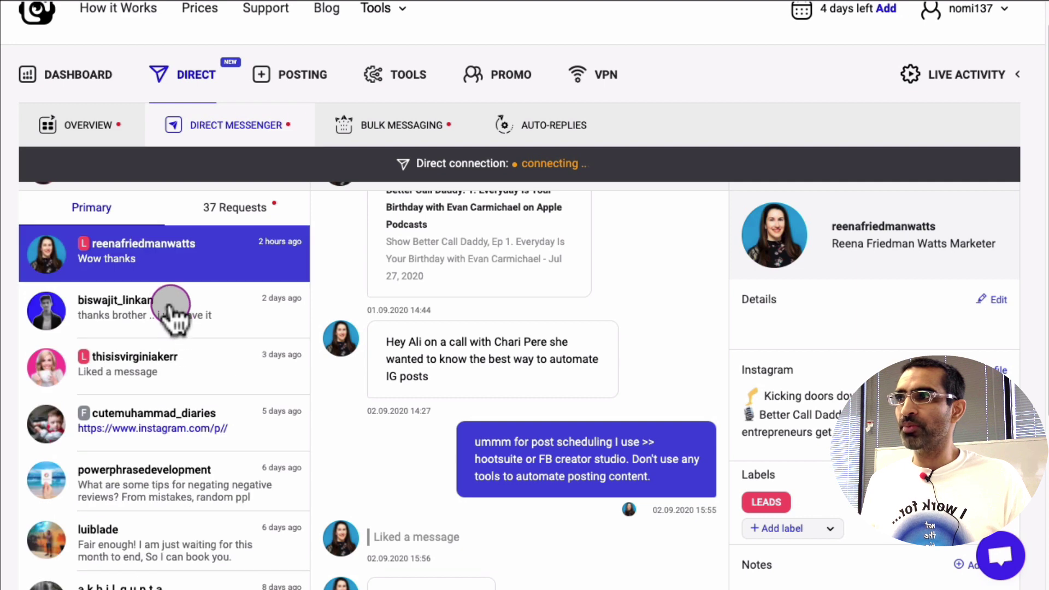
{"action": "left_click", "coordinate": [171, 304]}
{"action": "scroll", "coordinate": [166, 338], "scroll_direction": "down", "scroll_amount": 2}
{"action": "left_click", "coordinate": [161, 276]}
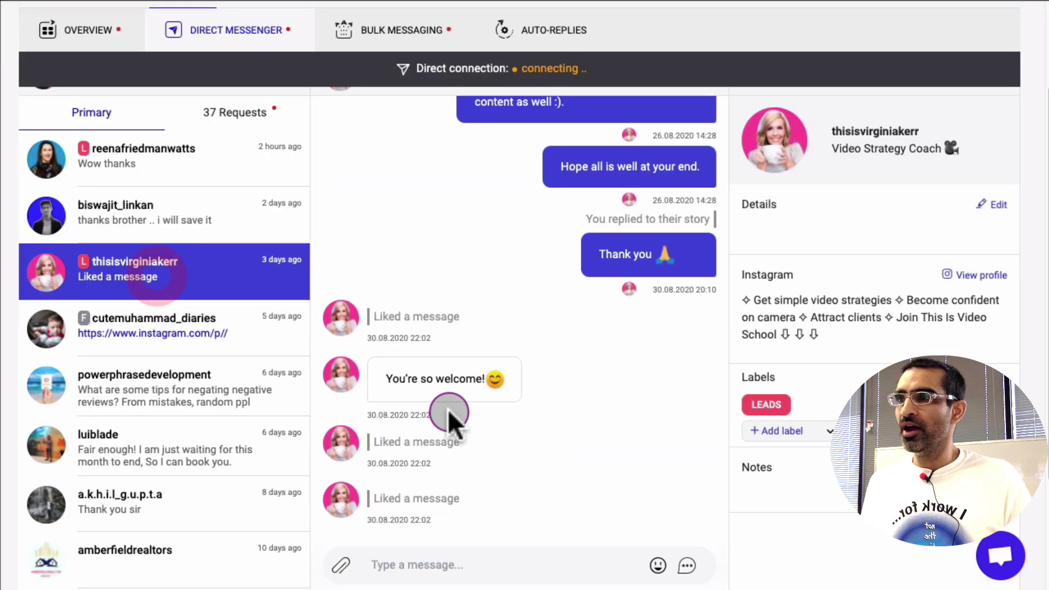
{"action": "scroll", "coordinate": [253, 385], "scroll_direction": "up", "scroll_amount": 3}
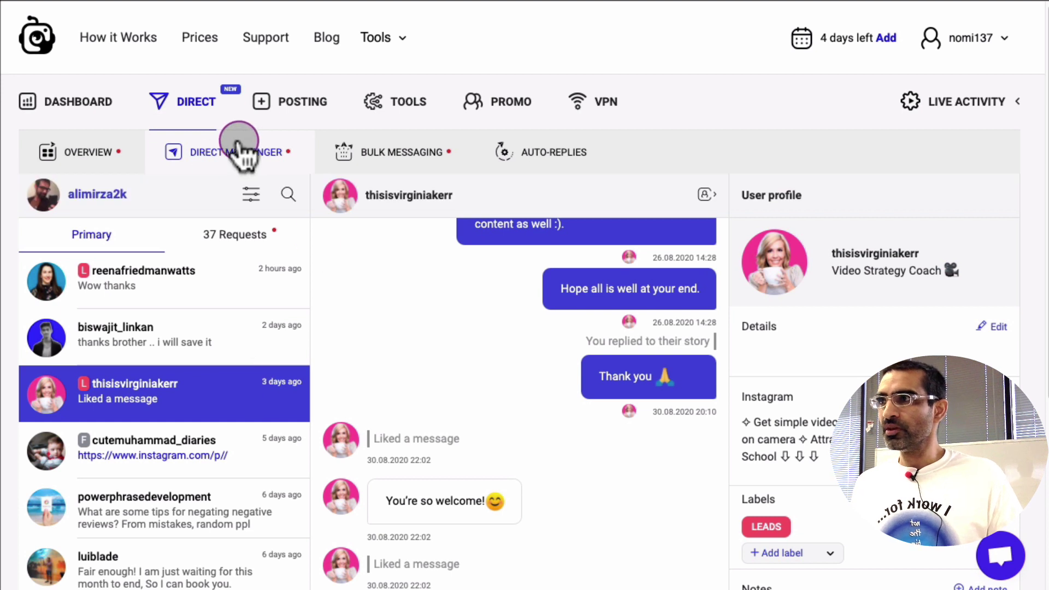
Filter the Direct Messenger conversations by the LEADS label
{"action": "left_click", "coordinate": [250, 195]}
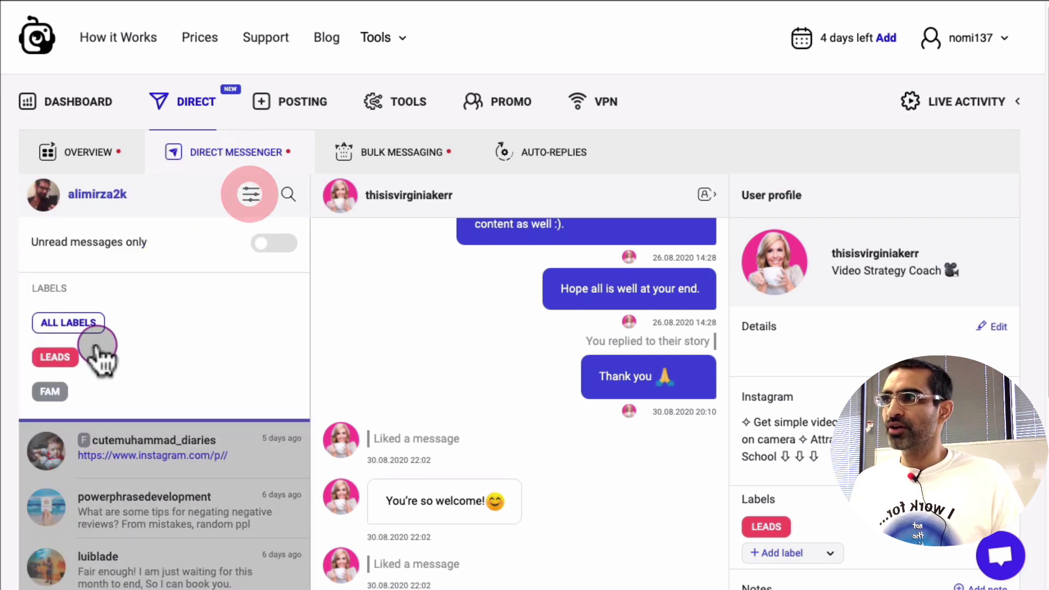
{"action": "left_click", "coordinate": [70, 357]}
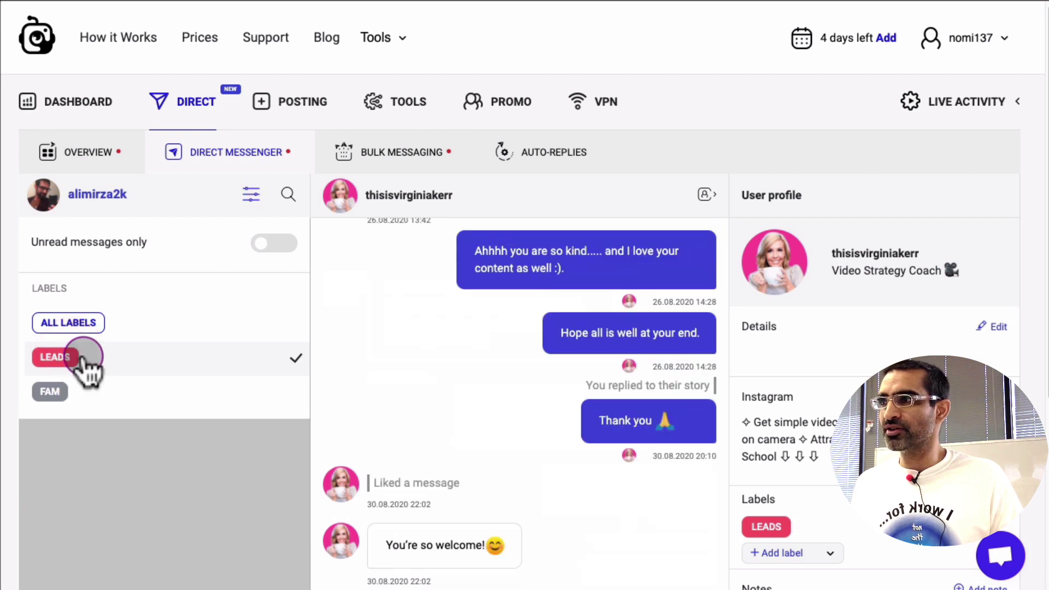
{"action": "left_click", "coordinate": [140, 480]}
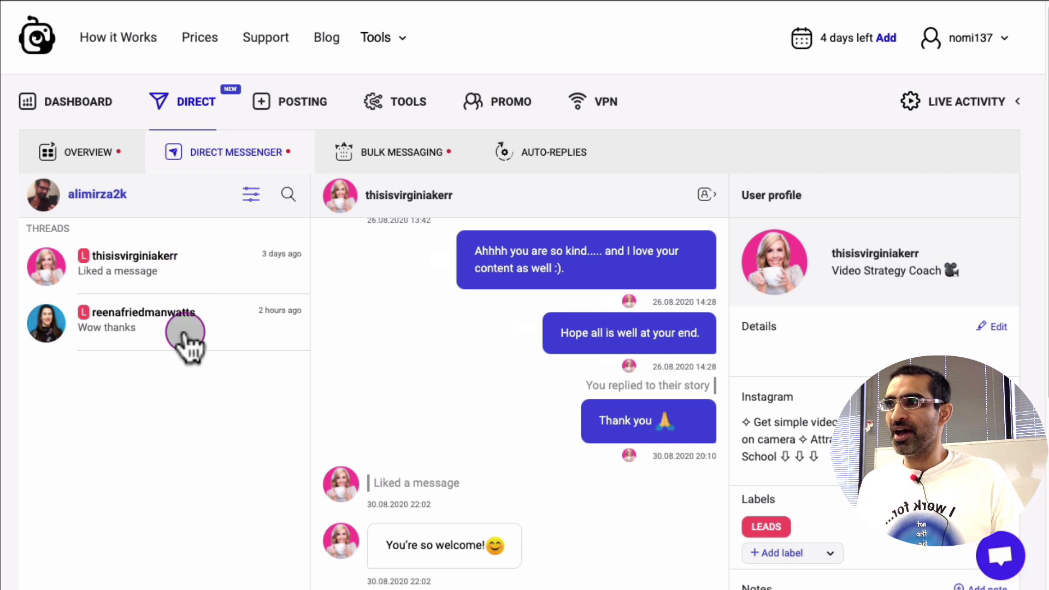
Set the label filter to all labels and reopen the Direct Messenger from the Direct overview with the full primary inbox
{"action": "left_click", "coordinate": [102, 198]}
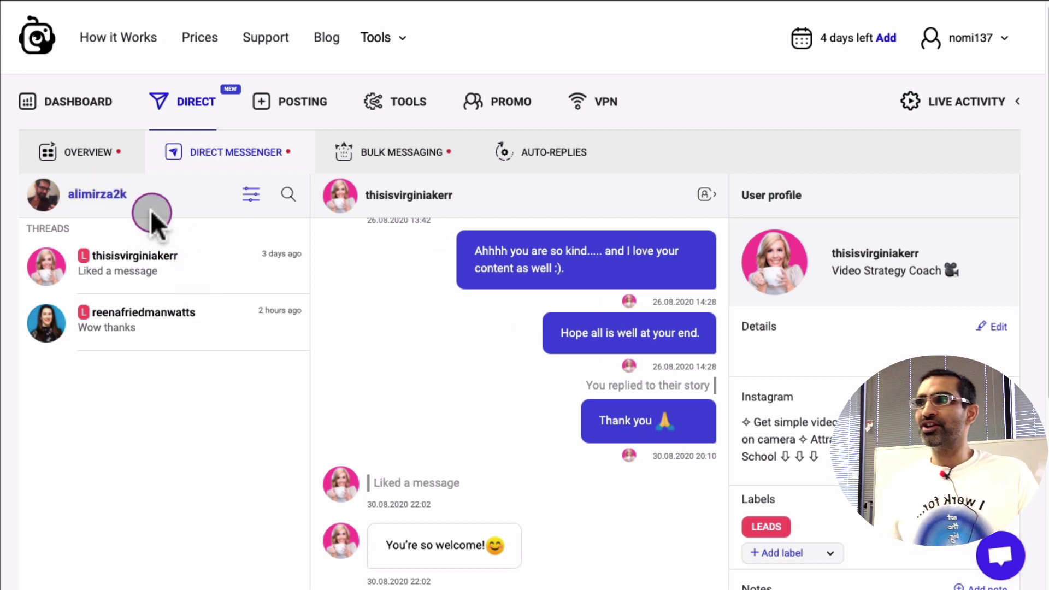
{"action": "left_click", "coordinate": [252, 192]}
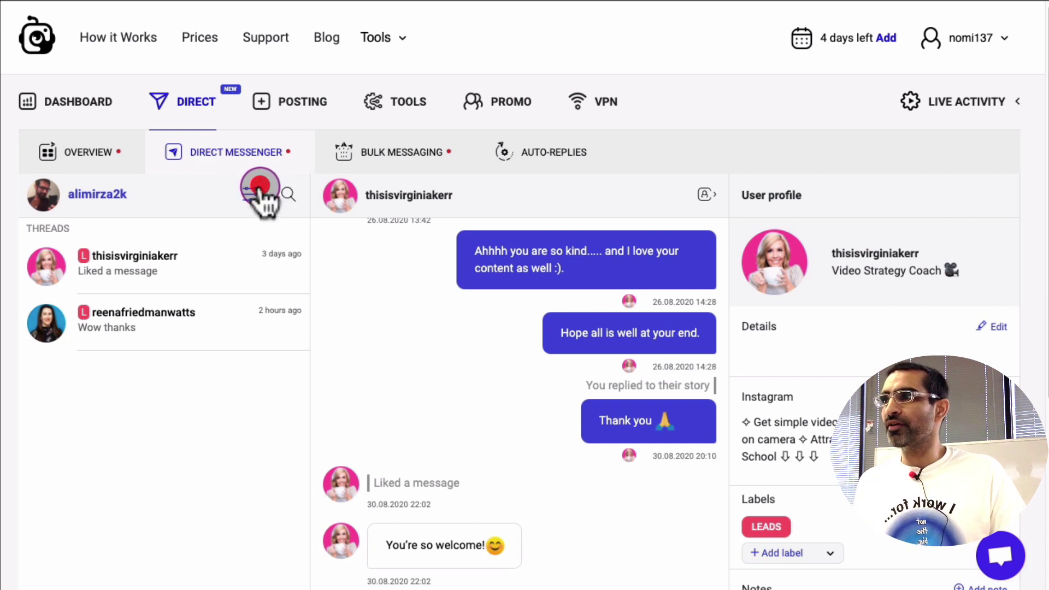
{"action": "left_click", "coordinate": [68, 322]}
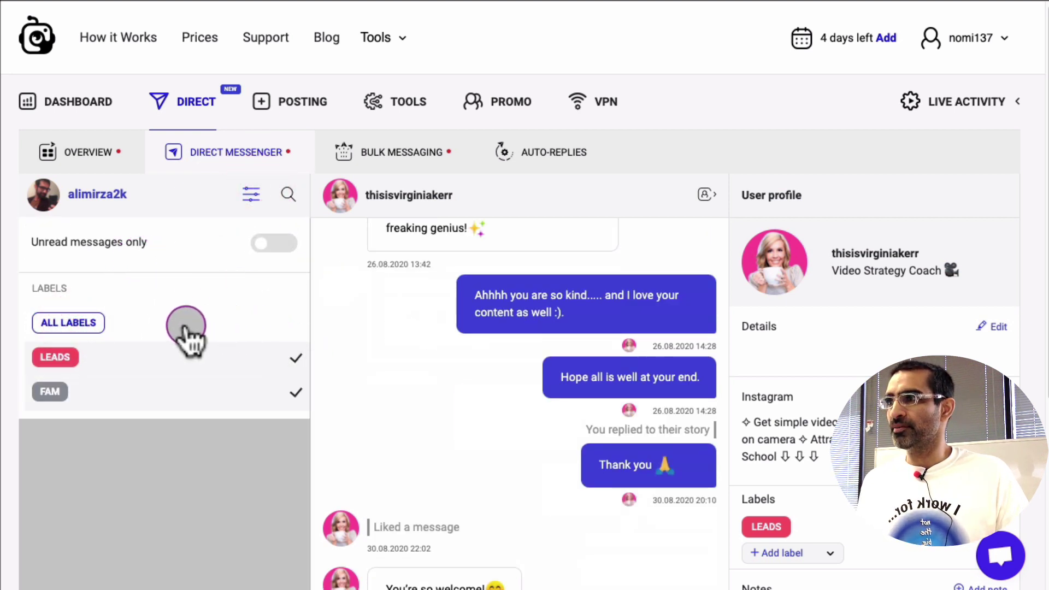
{"action": "left_click", "coordinate": [187, 327]}
{"action": "left_click", "coordinate": [106, 155]}
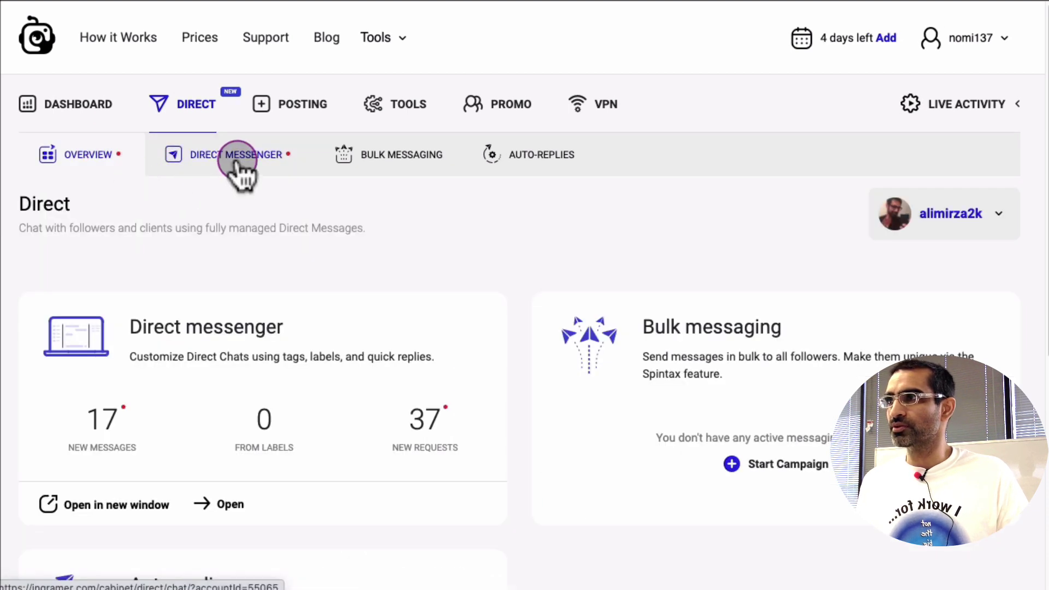
{"action": "left_click", "coordinate": [237, 156]}
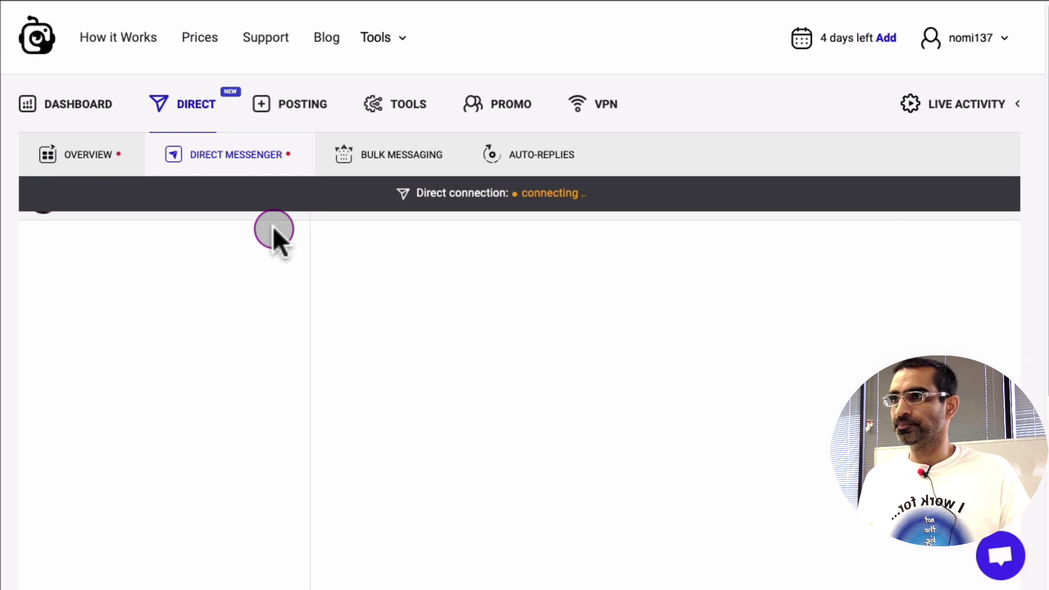
{"action": "scroll", "coordinate": [288, 328], "scroll_direction": "down", "scroll_amount": 2}
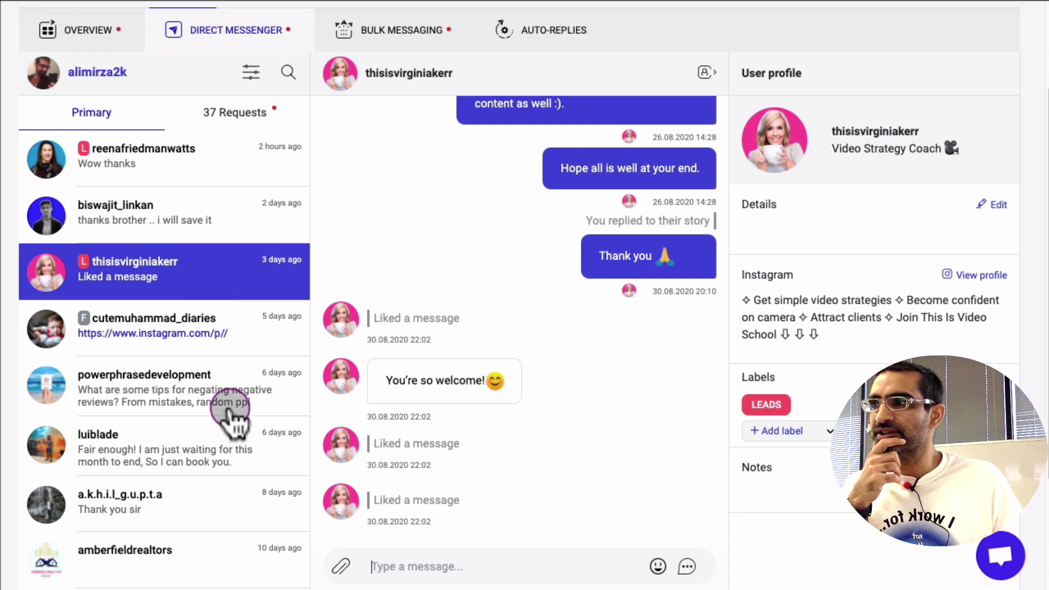
Open the sixth conversation in the primary inbox and assign the LEADS label to that contact
{"action": "left_click", "coordinate": [234, 451]}
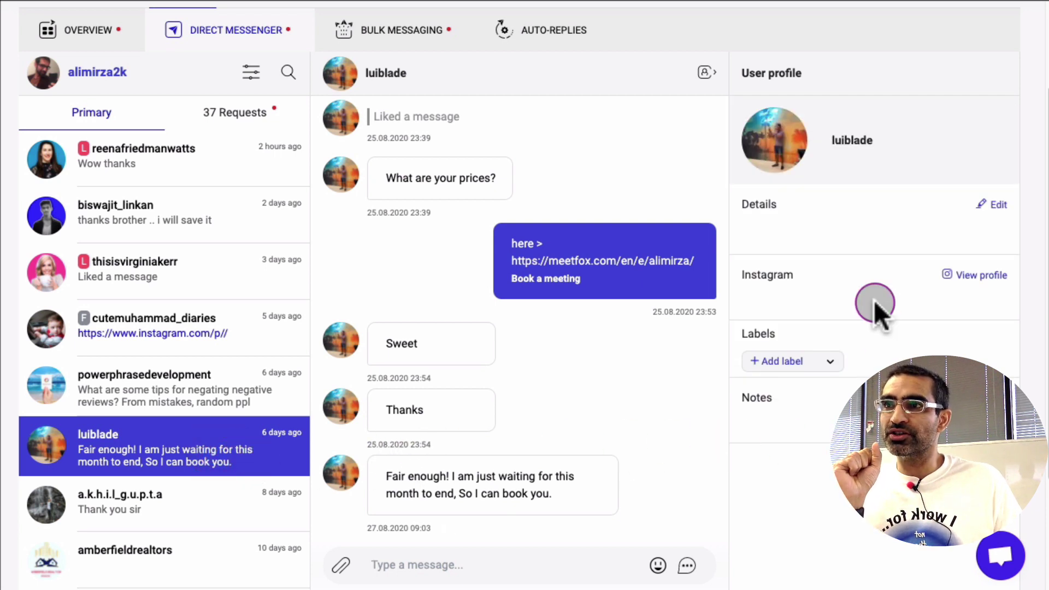
{"action": "scroll", "coordinate": [781, 324], "scroll_direction": "down", "scroll_amount": 3}
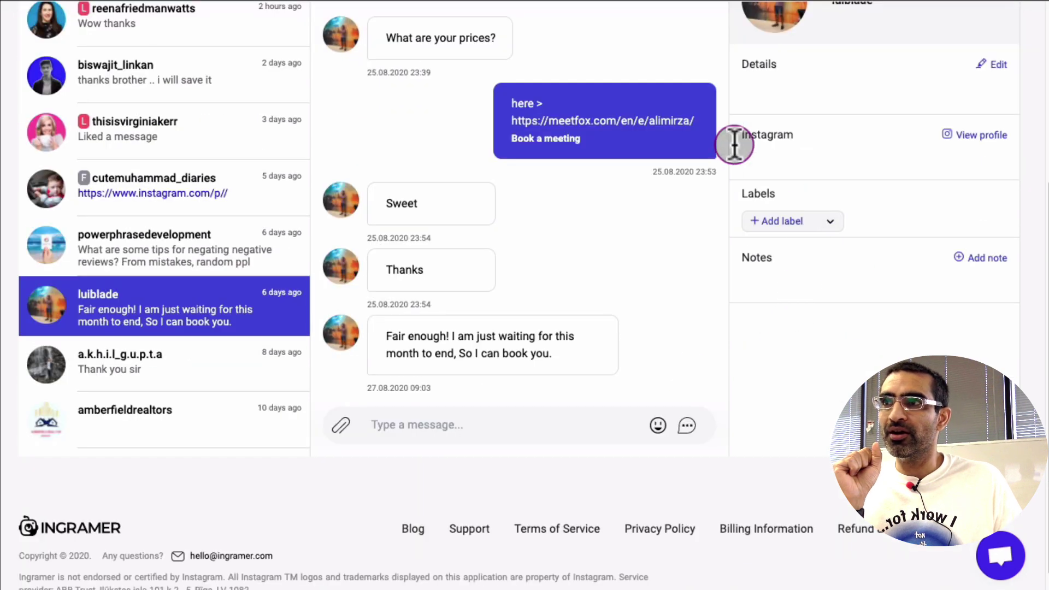
{"action": "scroll", "coordinate": [772, 213], "scroll_direction": "down", "scroll_amount": 1}
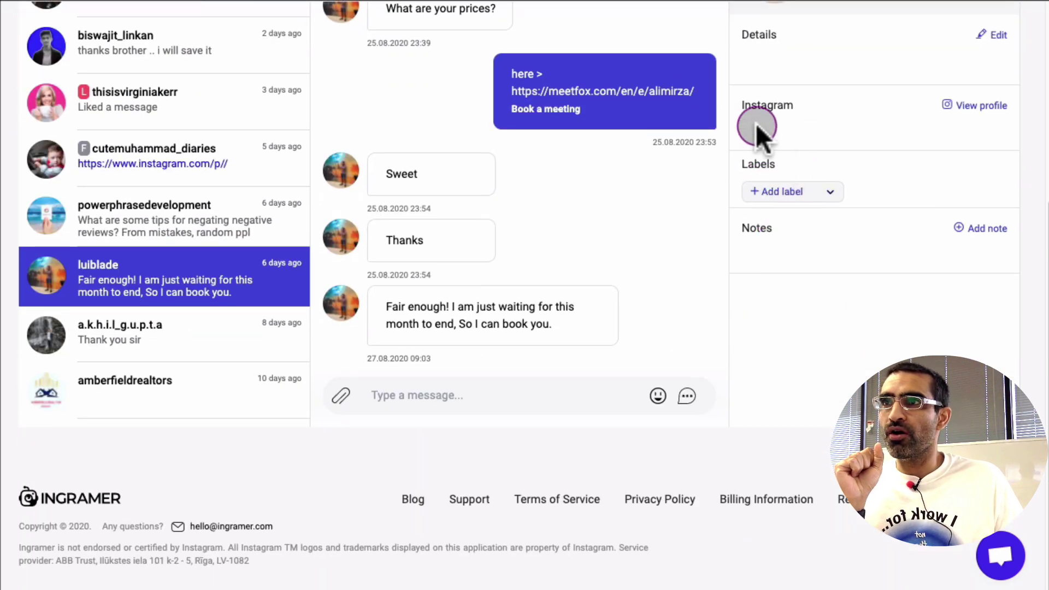
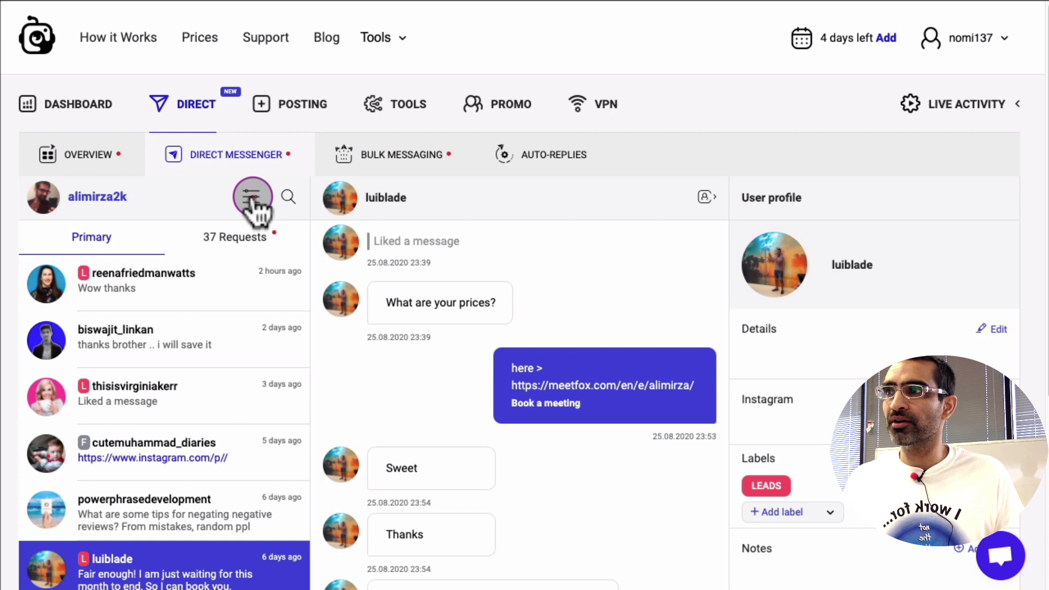
Filter the conversation list to show only threads with the LEADS label
{"action": "left_click", "coordinate": [83, 356]}
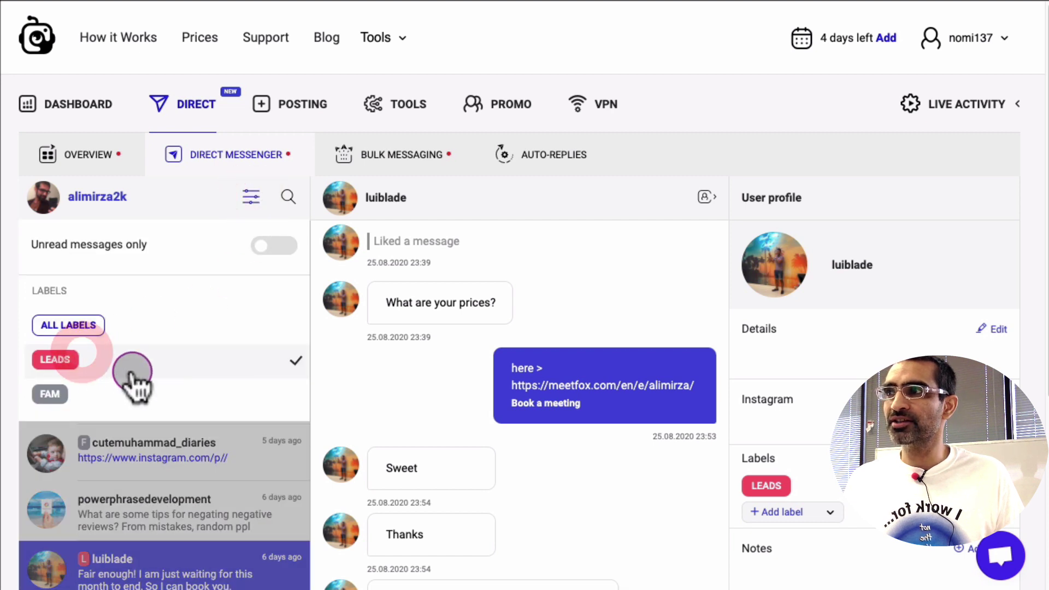
{"action": "left_click", "coordinate": [207, 478]}
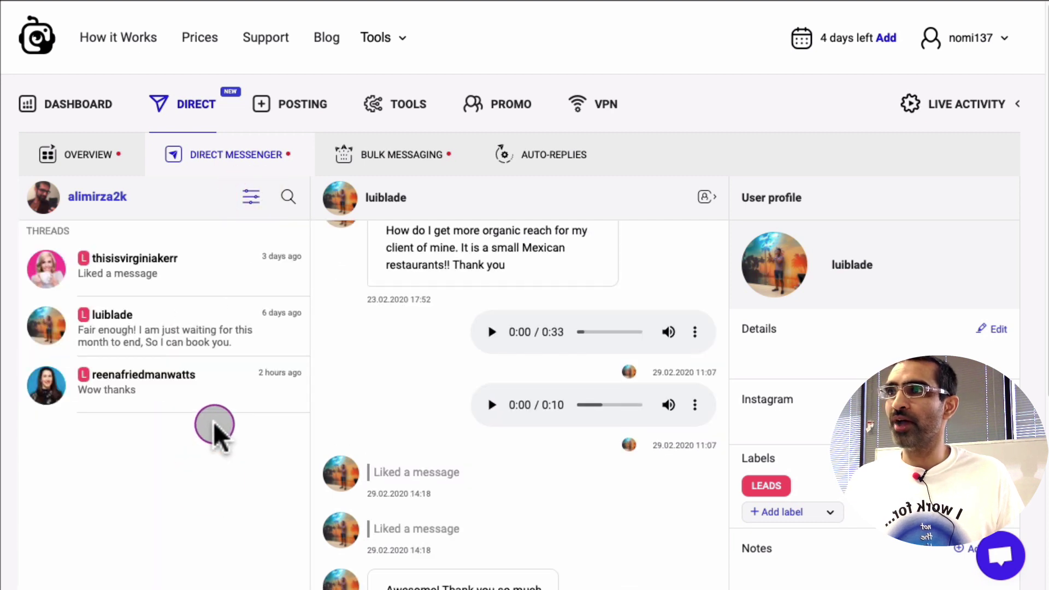
{"action": "scroll", "coordinate": [501, 362], "scroll_direction": "up", "scroll_amount": 1}
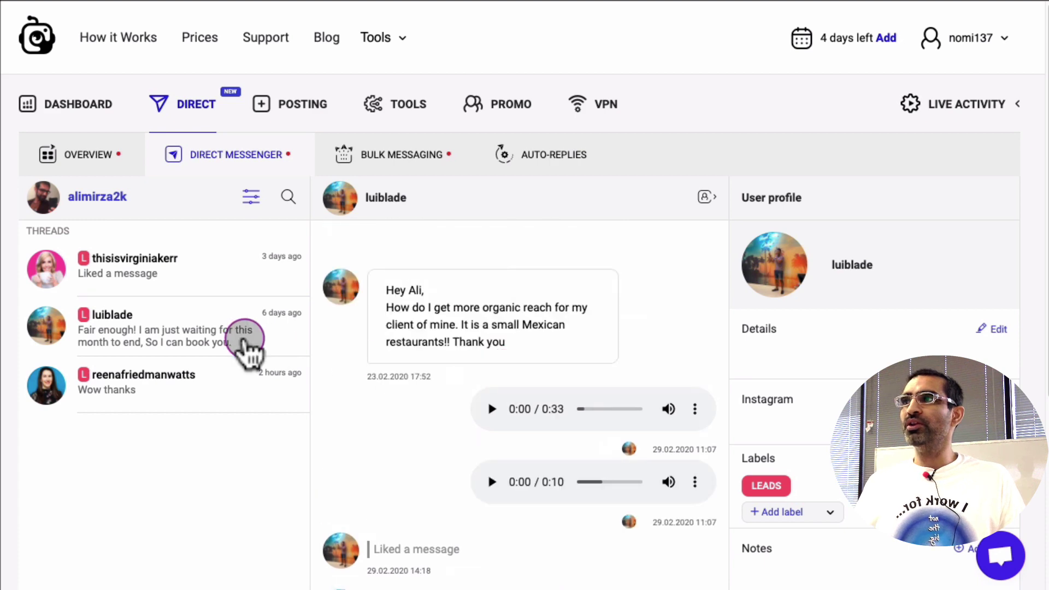
Open the second and third LEADS conversations and review the third one's latest messages and contact details
{"action": "left_click", "coordinate": [149, 312]}
{"action": "scroll", "coordinate": [150, 295], "scroll_direction": "down", "scroll_amount": 2}
{"action": "left_click", "coordinate": [159, 273]}
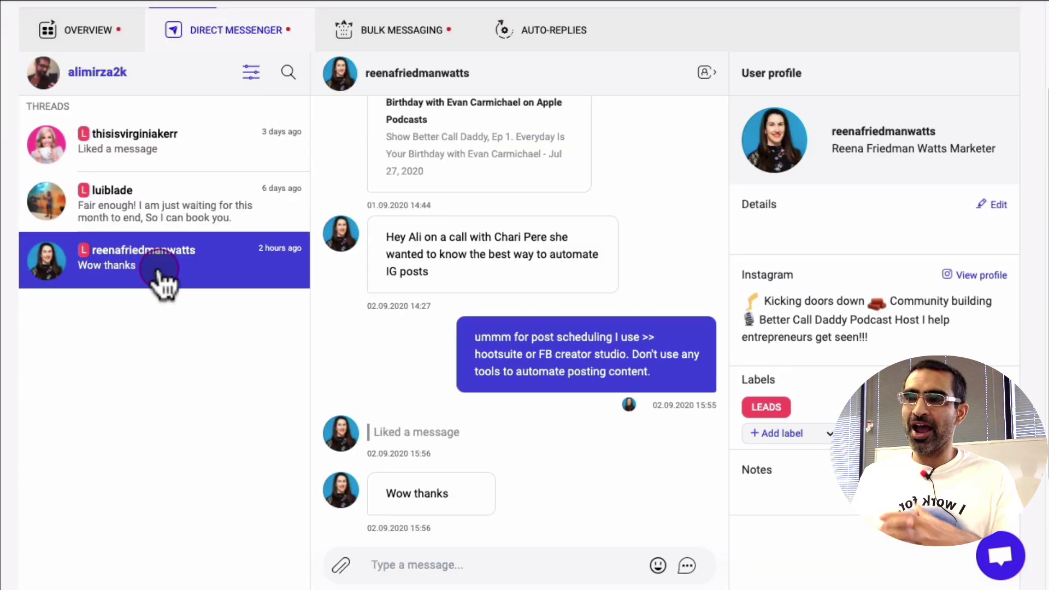
{"action": "mouse_move", "coordinate": [563, 317]}
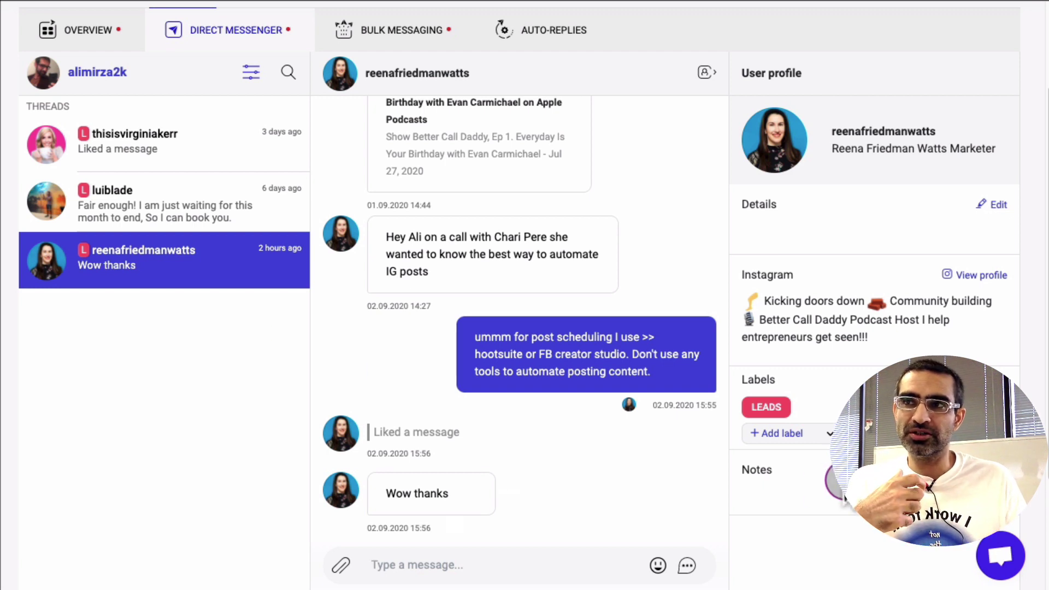
{"action": "scroll", "coordinate": [841, 495], "scroll_direction": "down", "scroll_amount": 3}
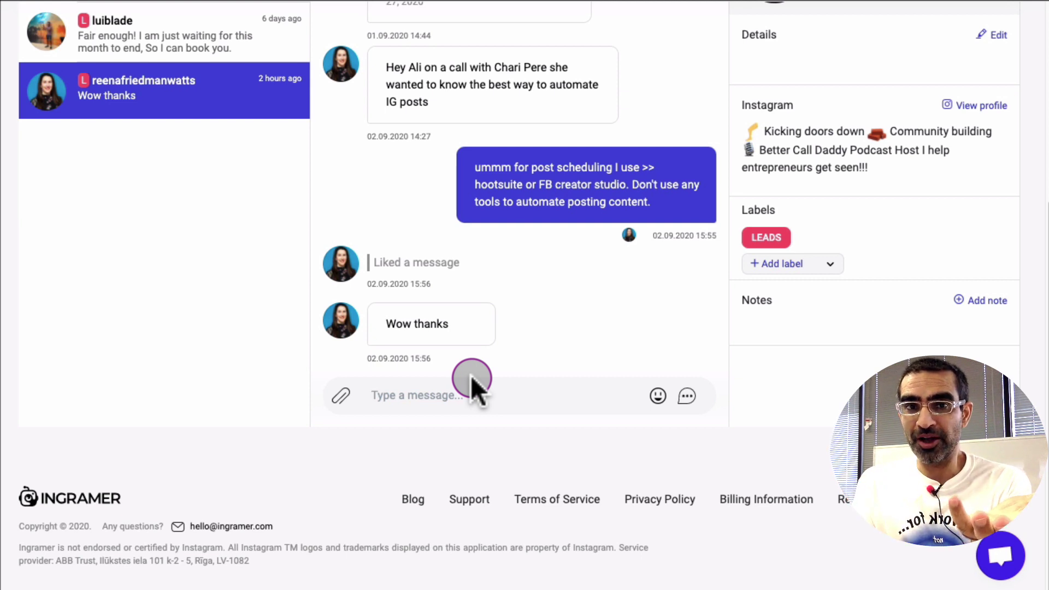
{"action": "mouse_move", "coordinate": [641, 312]}
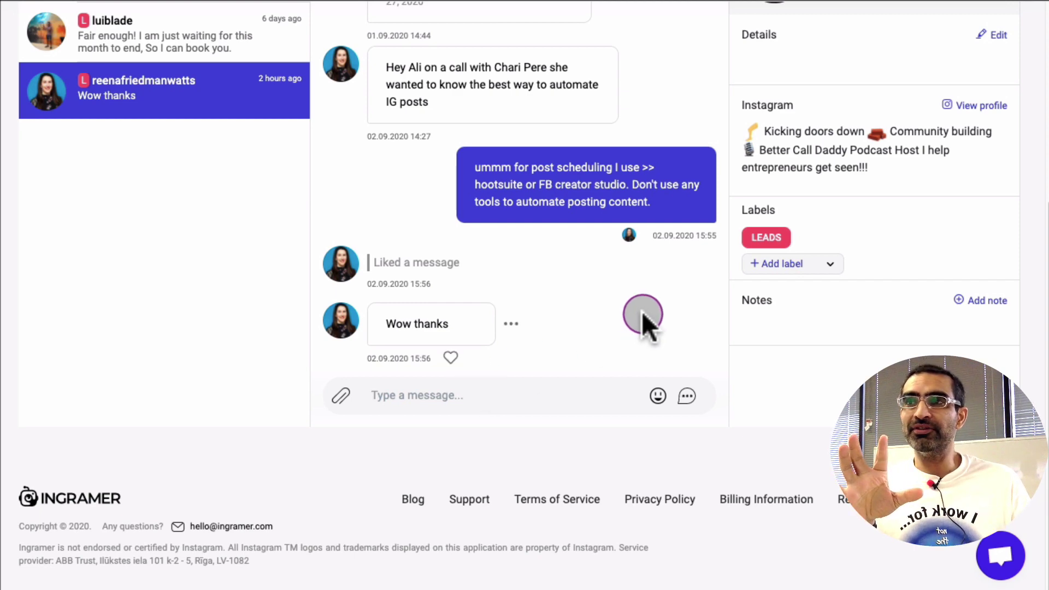
Switch the filter from LEADS to all labels and return to the unfiltered Direct Messenger inbox through the Direct overview
{"action": "scroll", "coordinate": [641, 312], "scroll_direction": "up", "scroll_amount": 8}
{"action": "scroll", "coordinate": [265, 314], "scroll_direction": "up", "scroll_amount": 5}
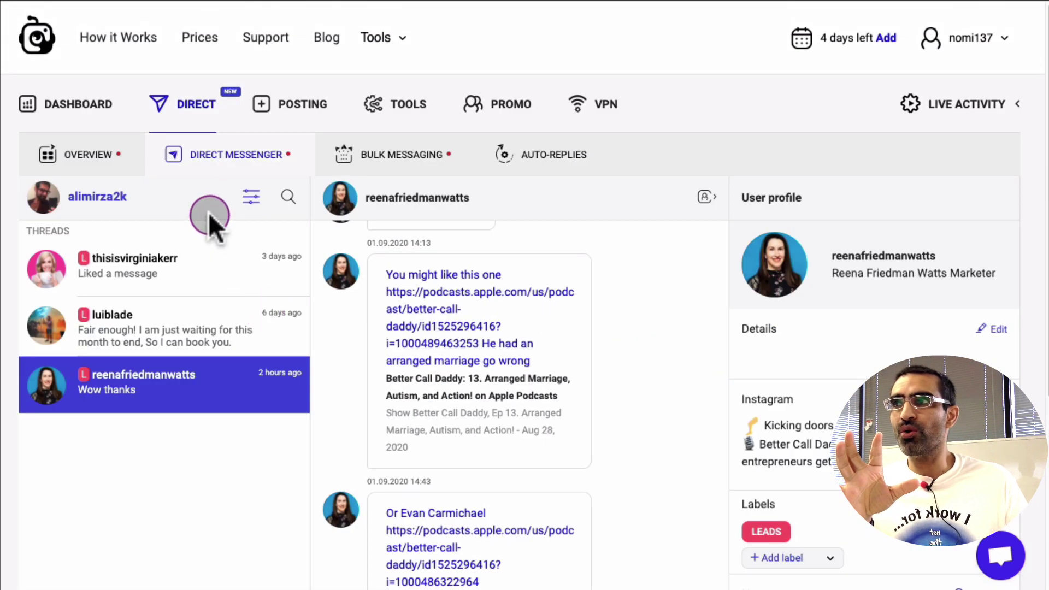
{"action": "left_click", "coordinate": [251, 197]}
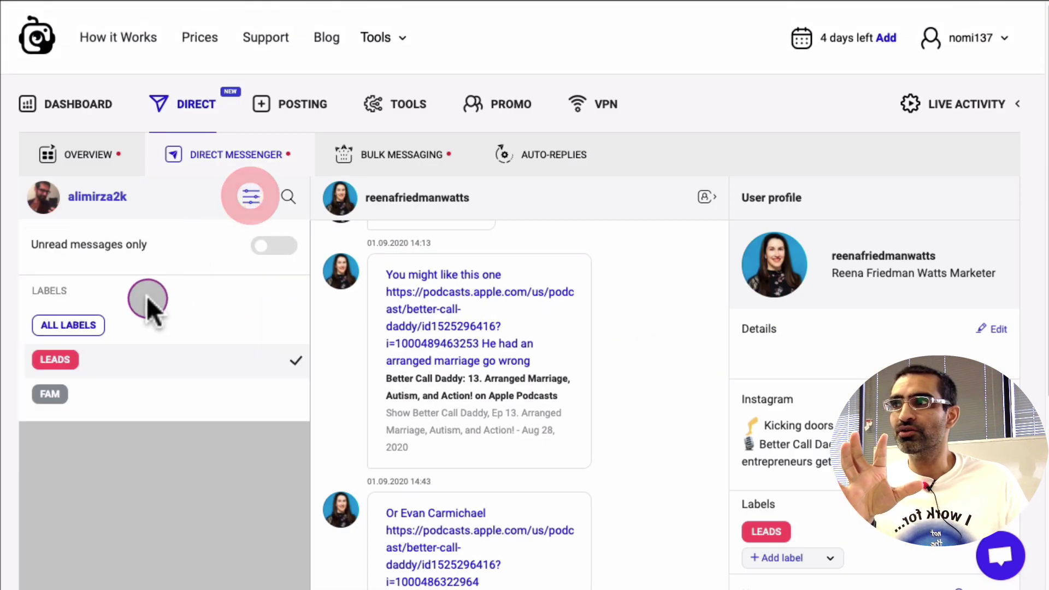
{"action": "left_click", "coordinate": [93, 323]}
{"action": "left_click", "coordinate": [200, 501]}
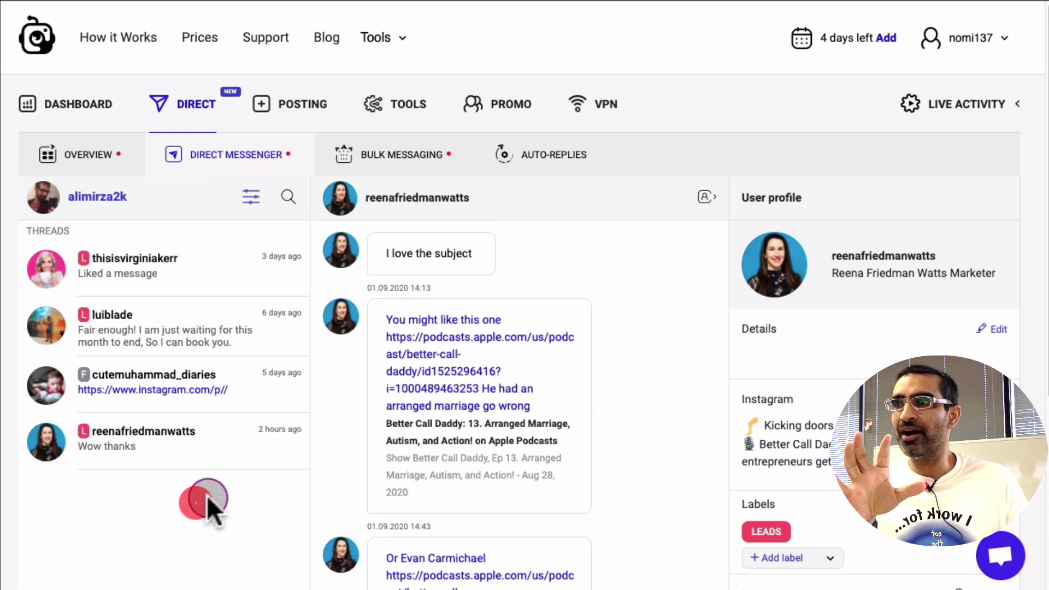
{"action": "left_click", "coordinate": [87, 149]}
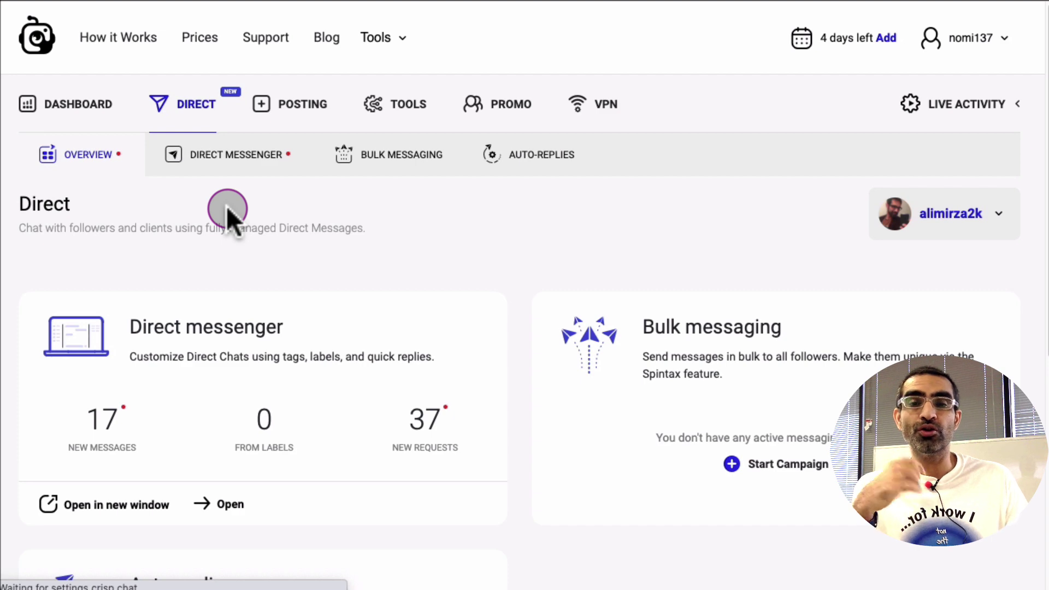
{"action": "left_click", "coordinate": [228, 166]}
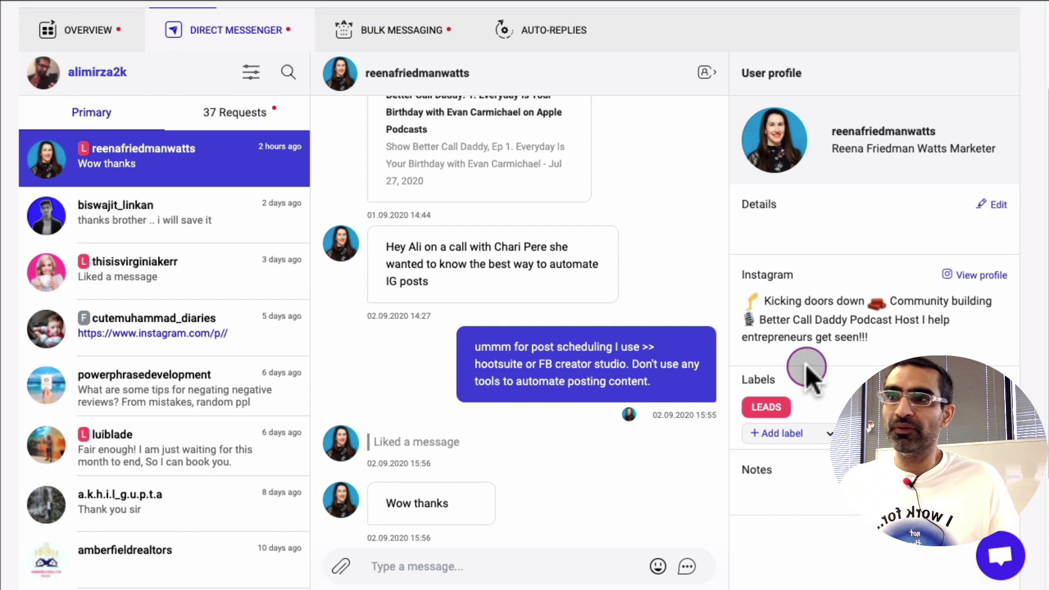
Look back through the earlier messages of the first conversation in the primary inbox
{"action": "mouse_move", "coordinate": [447, 279]}
{"action": "scroll", "coordinate": [447, 276], "scroll_direction": "up", "scroll_amount": 10}
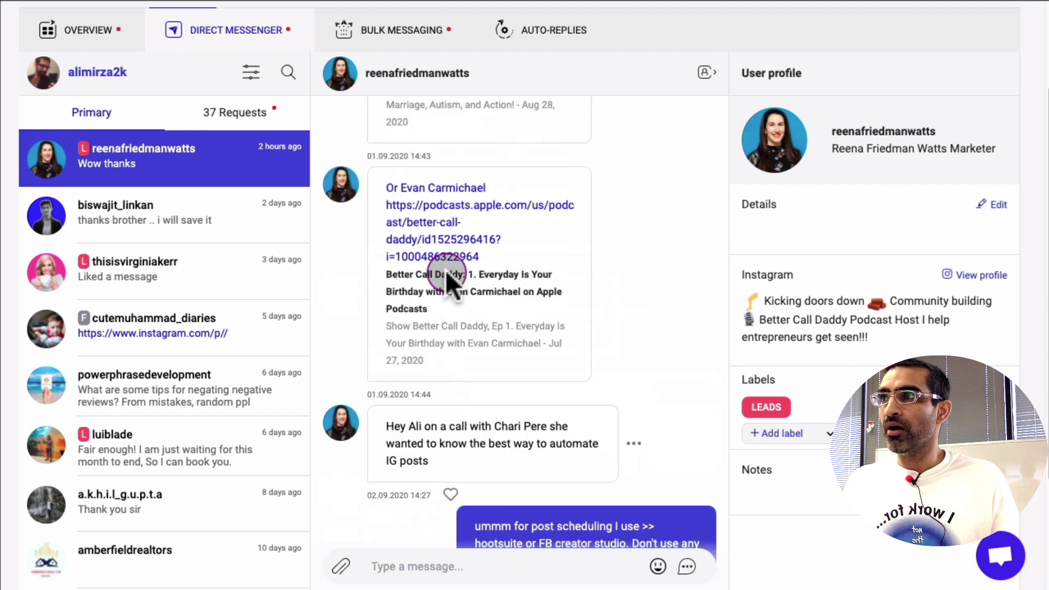
{"action": "scroll", "coordinate": [284, 207], "scroll_direction": "up", "scroll_amount": 2}
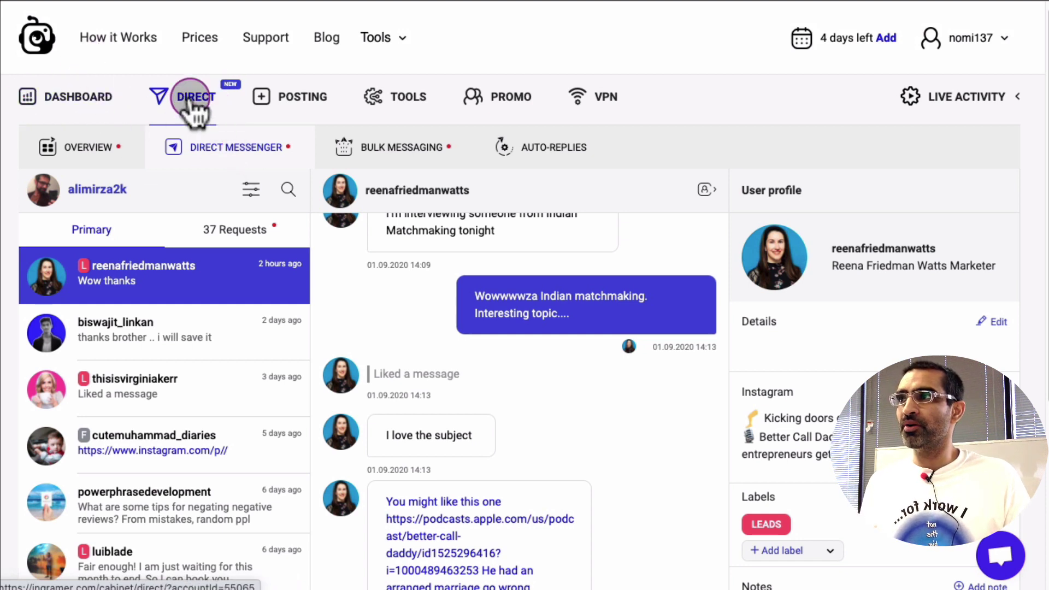
Go to Bulk Messaging in the Direct section and read its description of automated Direct messaging
{"action": "left_click", "coordinate": [399, 143]}
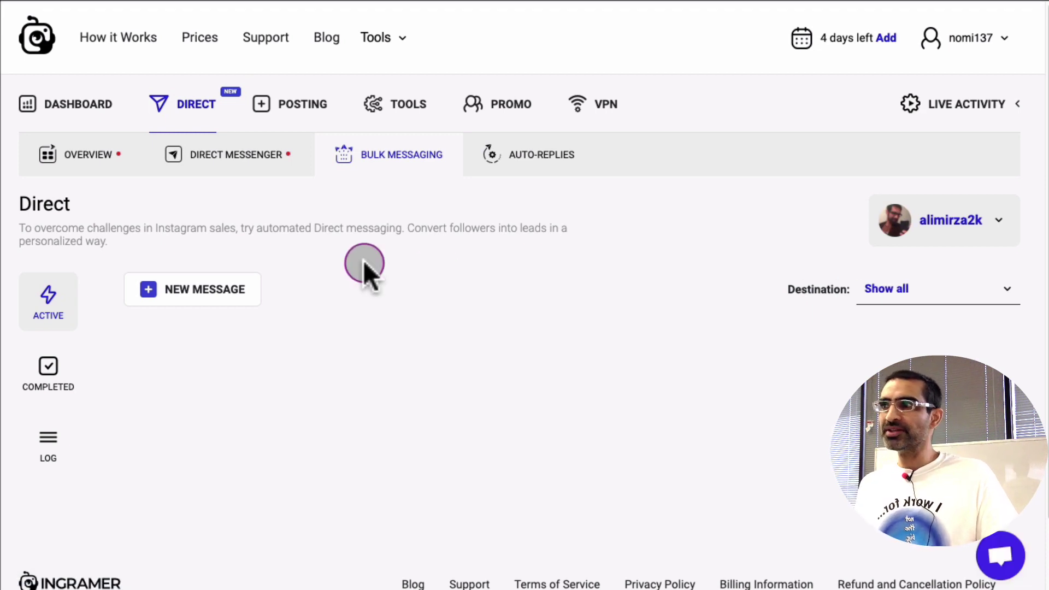
{"action": "triple_click", "coordinate": [95, 233]}
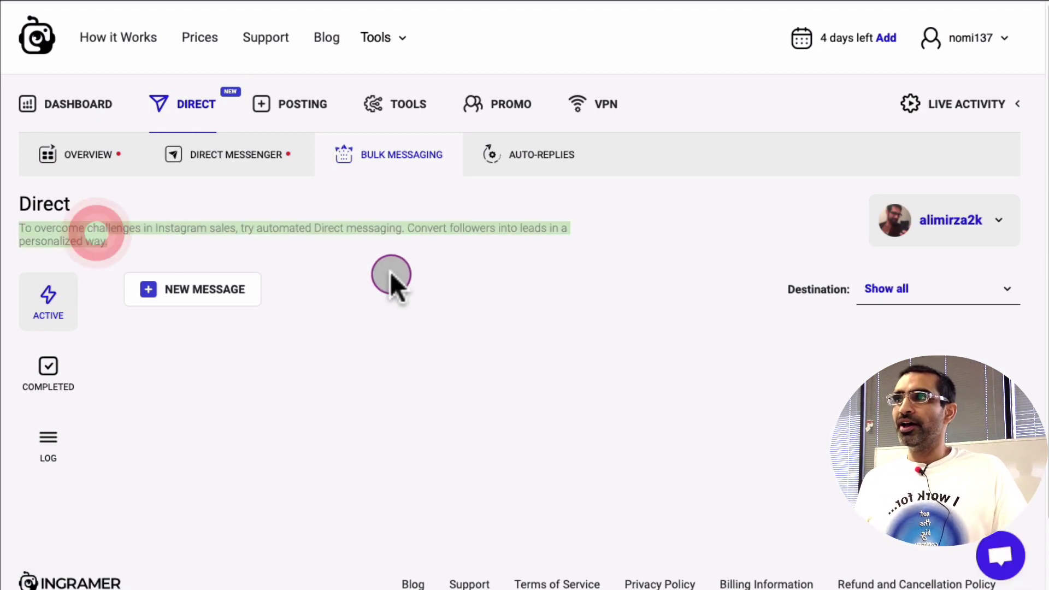
{"action": "left_click", "coordinate": [390, 271]}
{"action": "triple_click", "coordinate": [283, 229]}
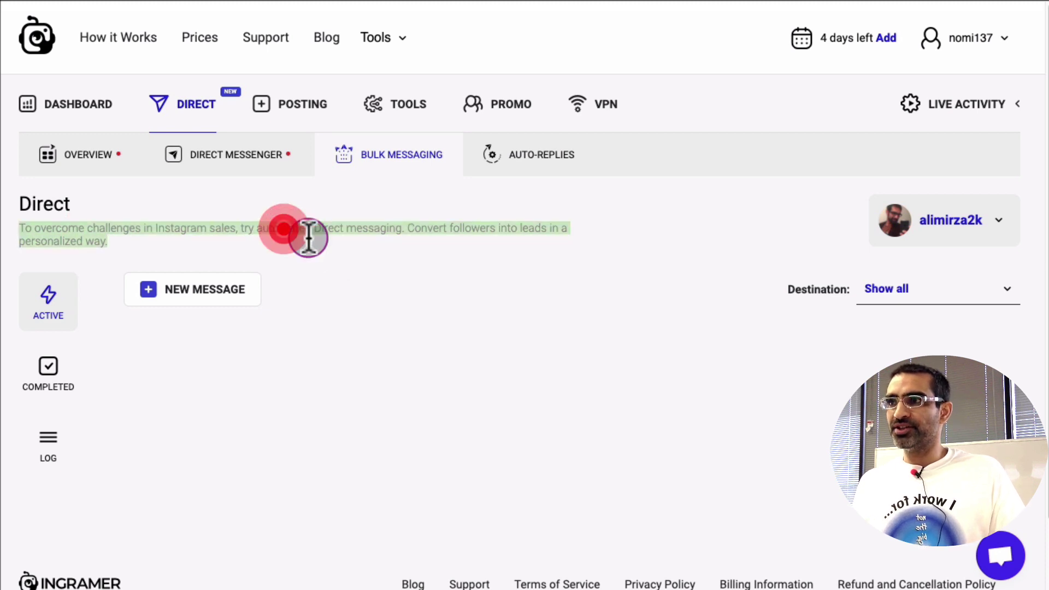
{"action": "left_click", "coordinate": [418, 238]}
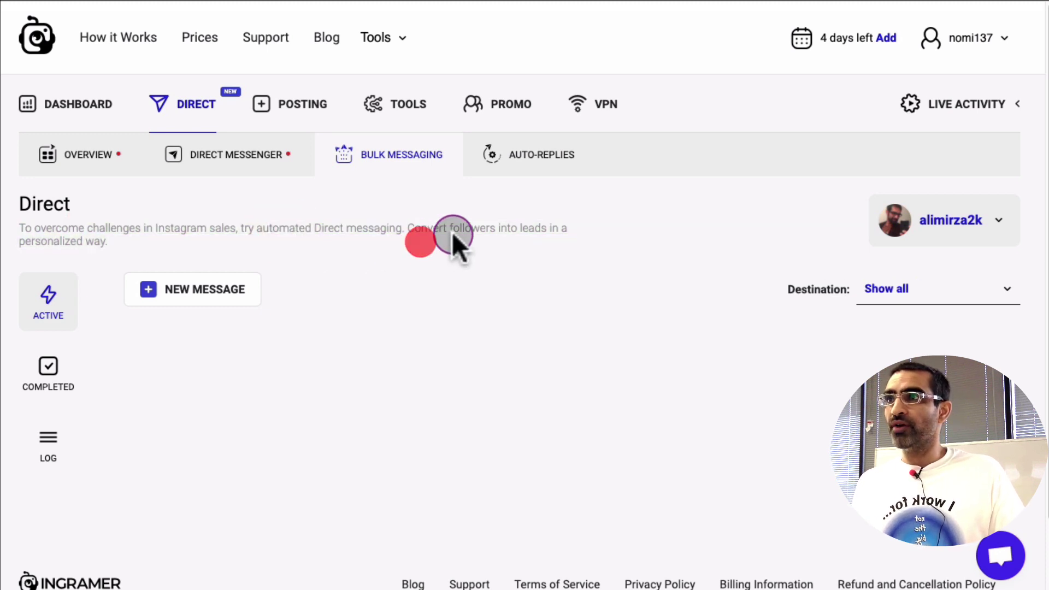
{"action": "triple_click", "coordinate": [260, 226]}
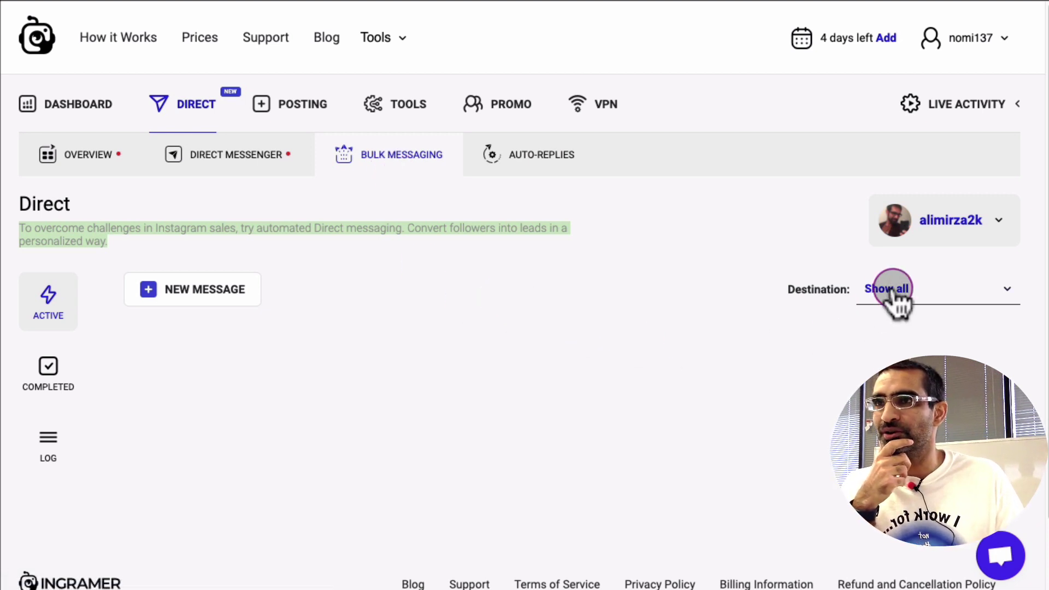
Start a new bulk message, review the message template instructions and choose All active threads as the recipients
{"action": "left_click", "coordinate": [202, 295]}
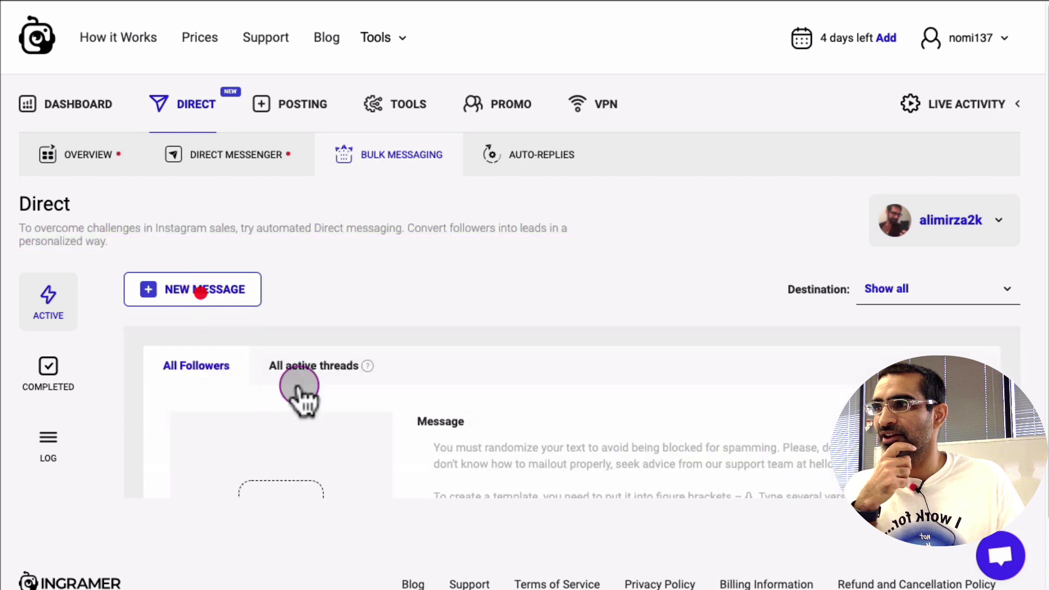
{"action": "scroll", "coordinate": [564, 394], "scroll_direction": "down", "scroll_amount": 3}
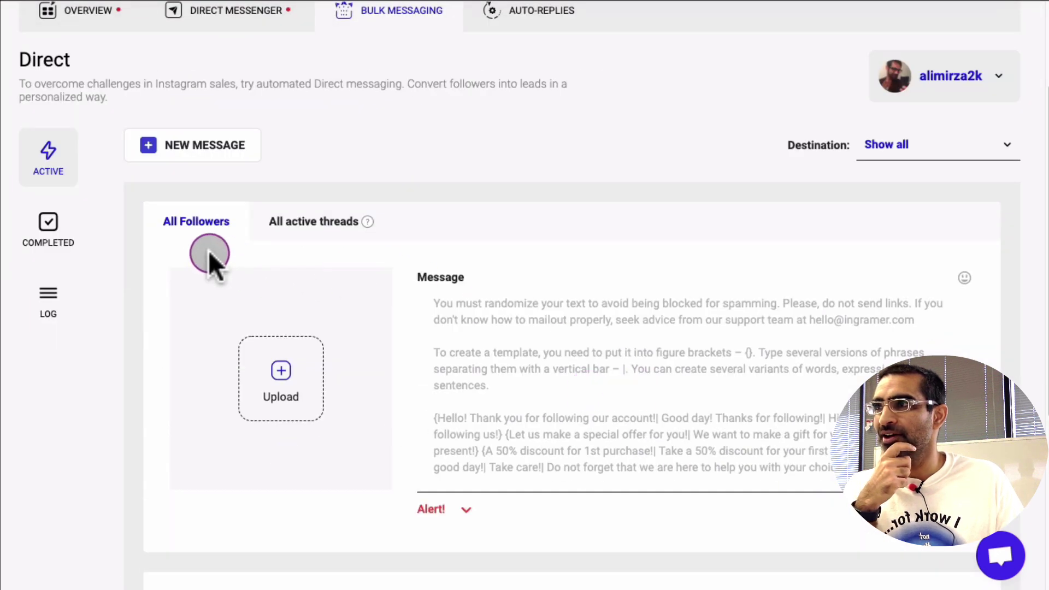
{"action": "left_click", "coordinate": [490, 293]}
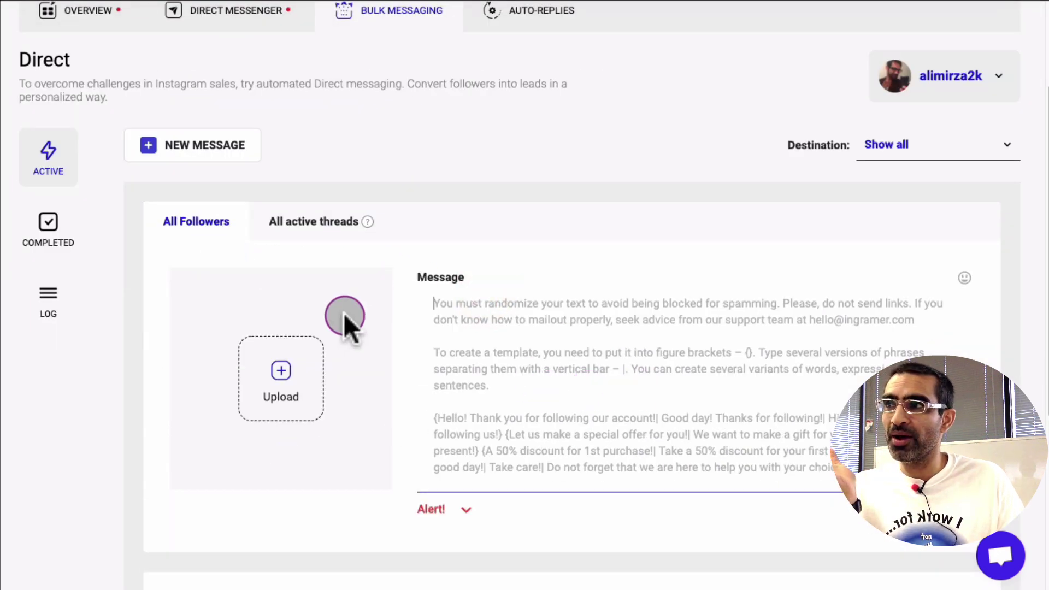
{"action": "left_click", "coordinate": [291, 221]}
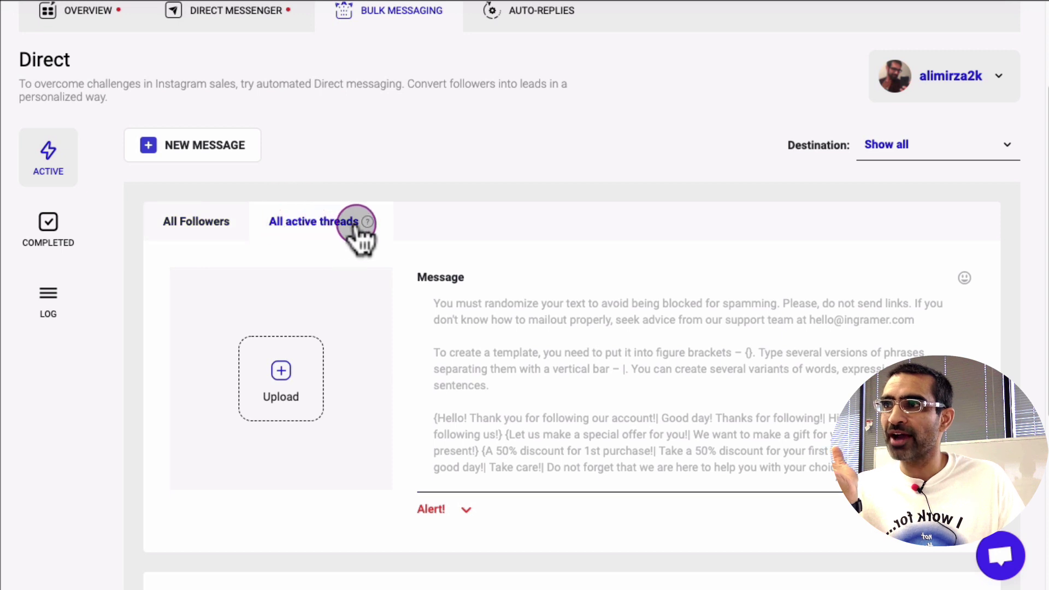
{"action": "mouse_move", "coordinate": [370, 224]}
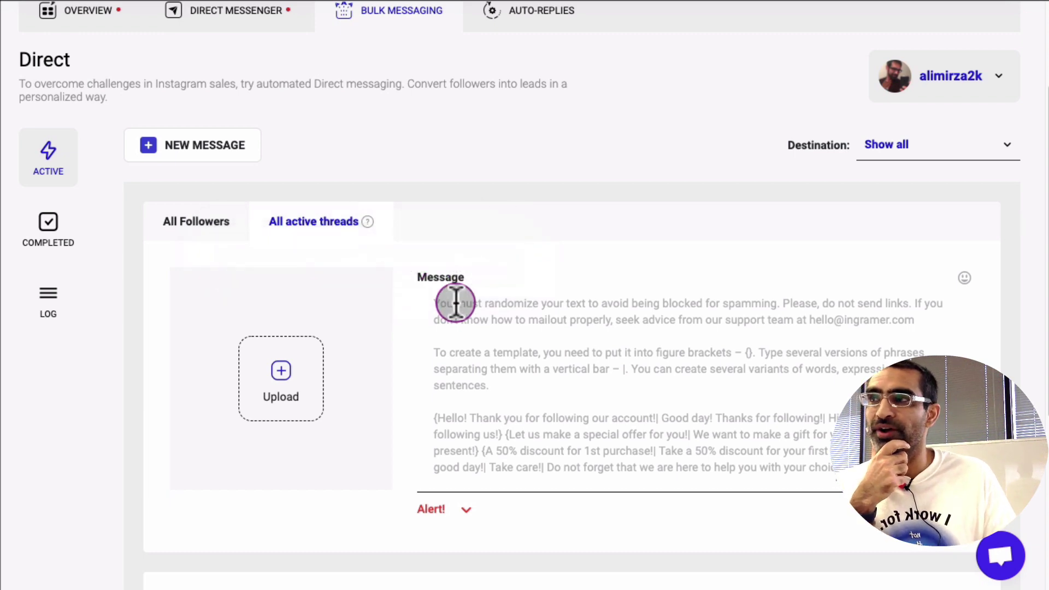
{"action": "scroll", "coordinate": [584, 391], "scroll_direction": "up", "scroll_amount": 2}
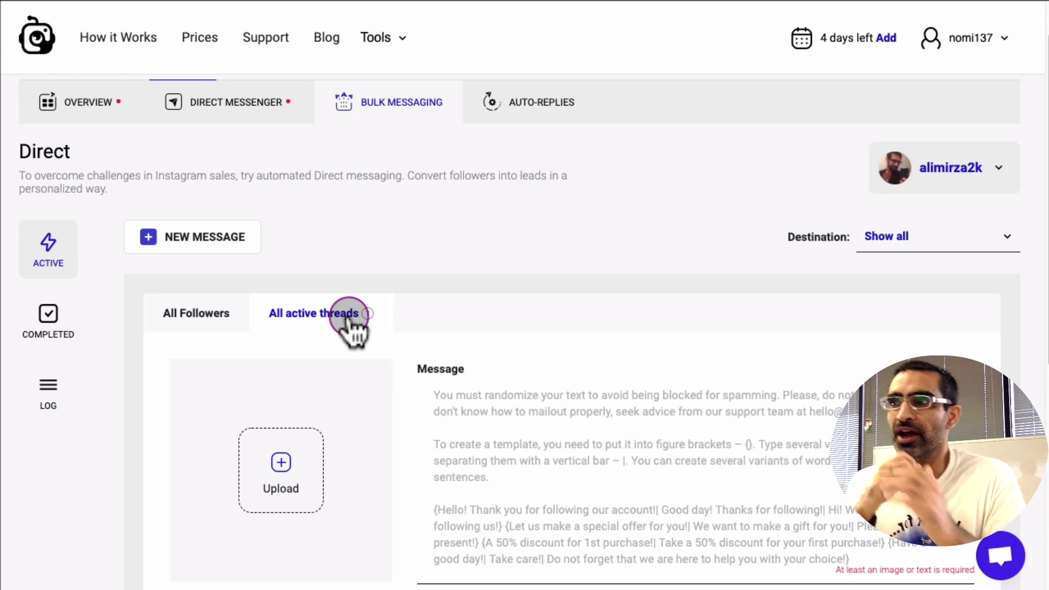
Go to Auto-replies in the Direct section and review the existing welcome and keyword replies
{"action": "left_click", "coordinate": [525, 101]}
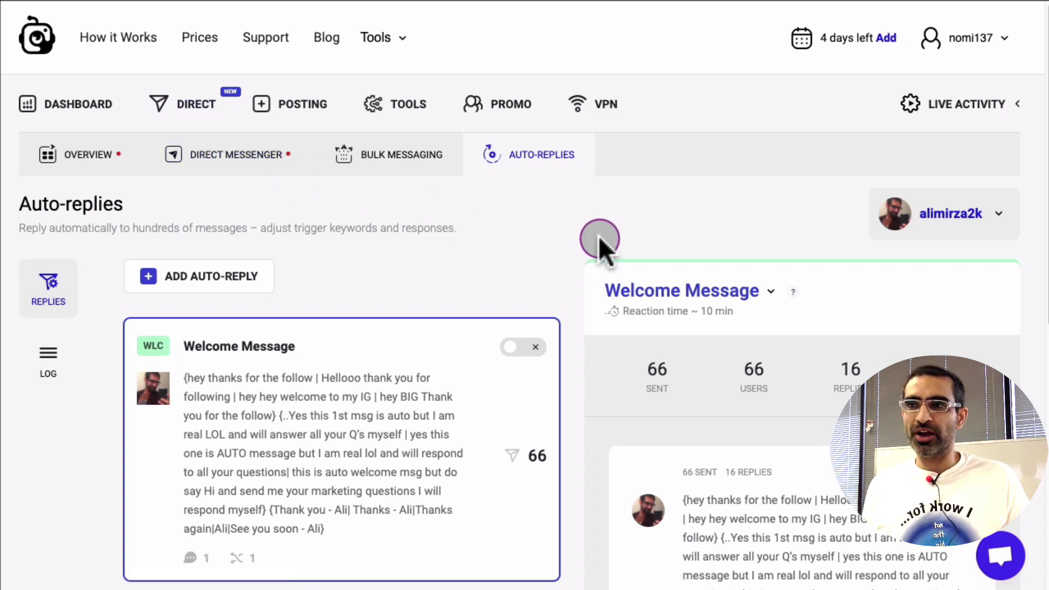
{"action": "scroll", "coordinate": [598, 236], "scroll_direction": "down", "scroll_amount": 5}
{"action": "scroll", "coordinate": [807, 365], "scroll_direction": "up", "scroll_amount": 3}
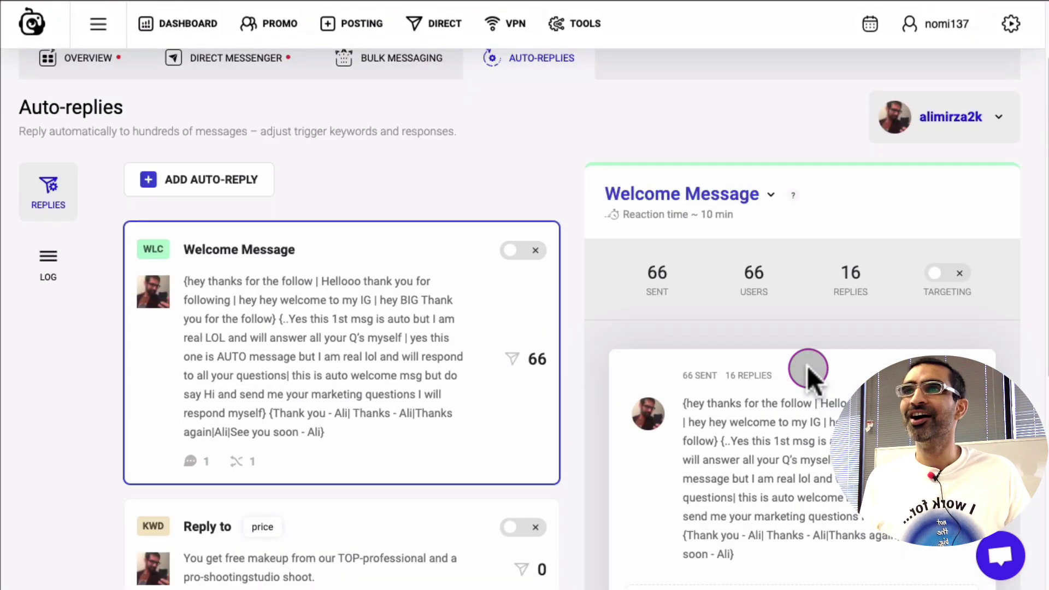
{"action": "scroll", "coordinate": [807, 367], "scroll_direction": "up", "scroll_amount": 1}
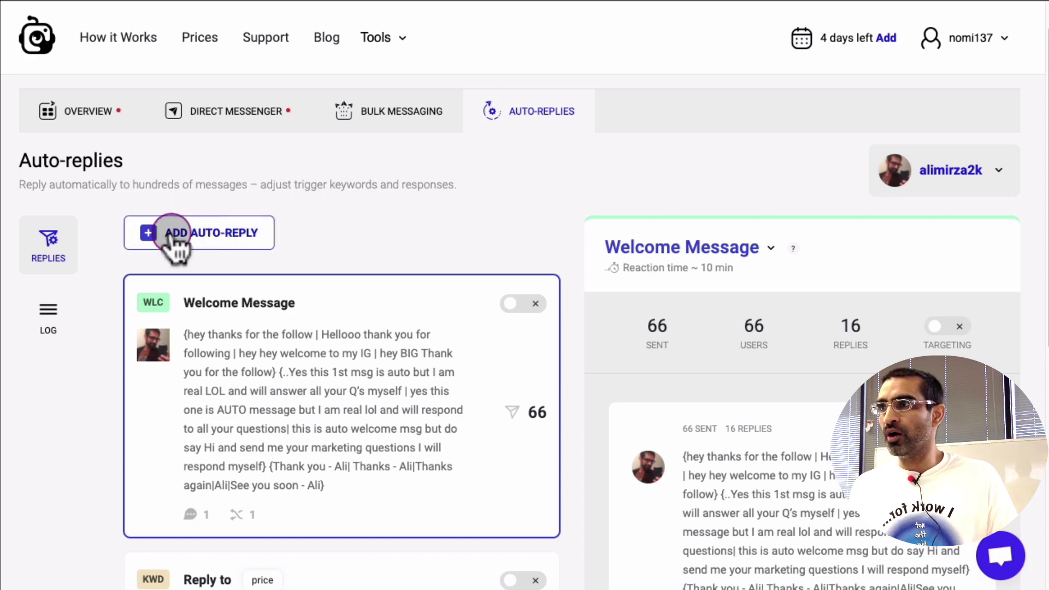
Start a new auto-reply of type Reply to Keyword, try "price" as the keyword and clear it again
{"action": "left_click", "coordinate": [227, 233]}
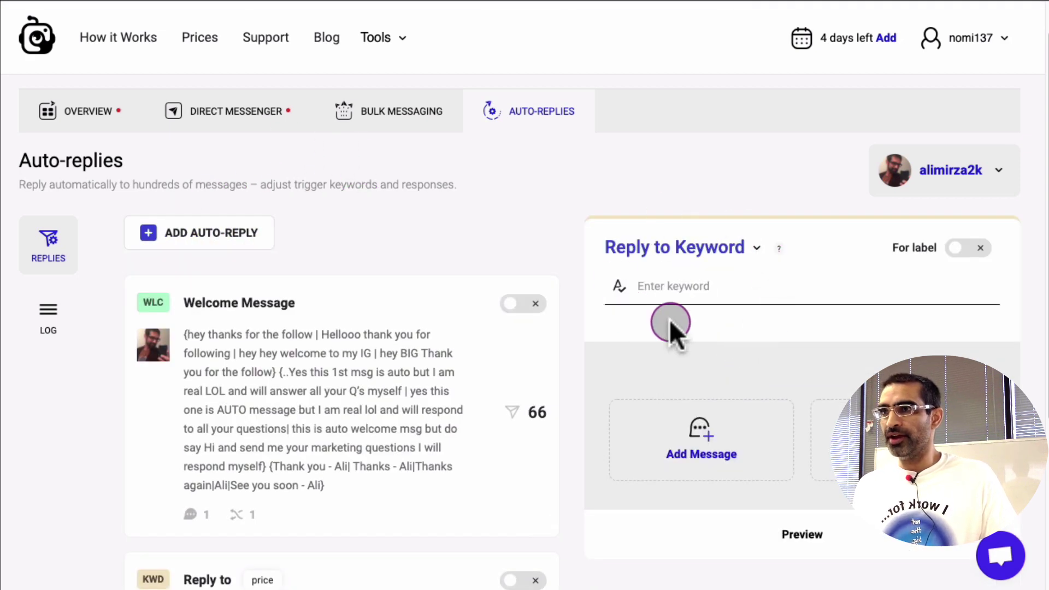
{"action": "left_click", "coordinate": [756, 248]}
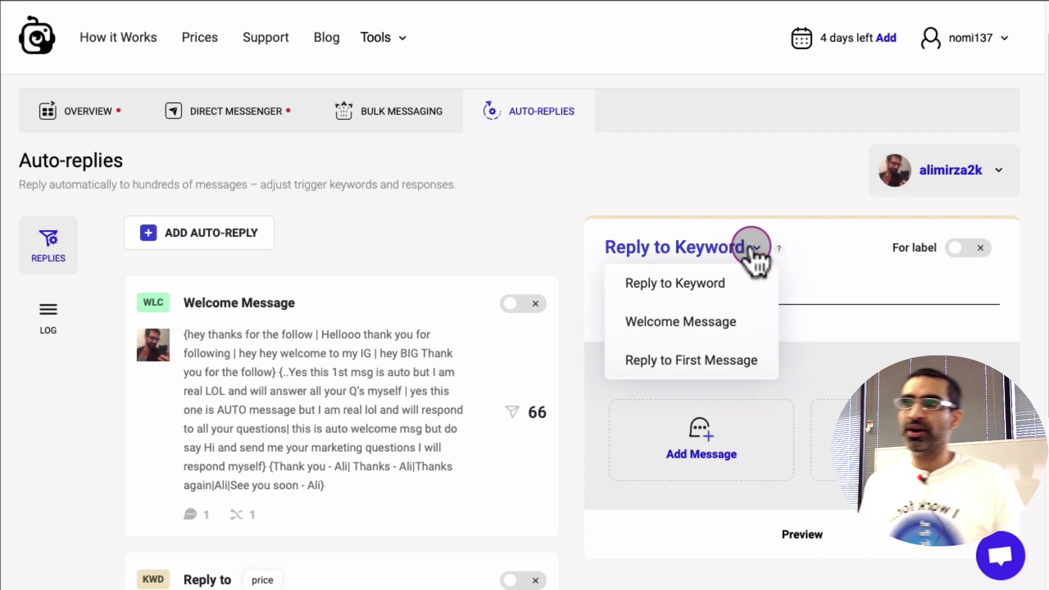
{"action": "left_click", "coordinate": [727, 279]}
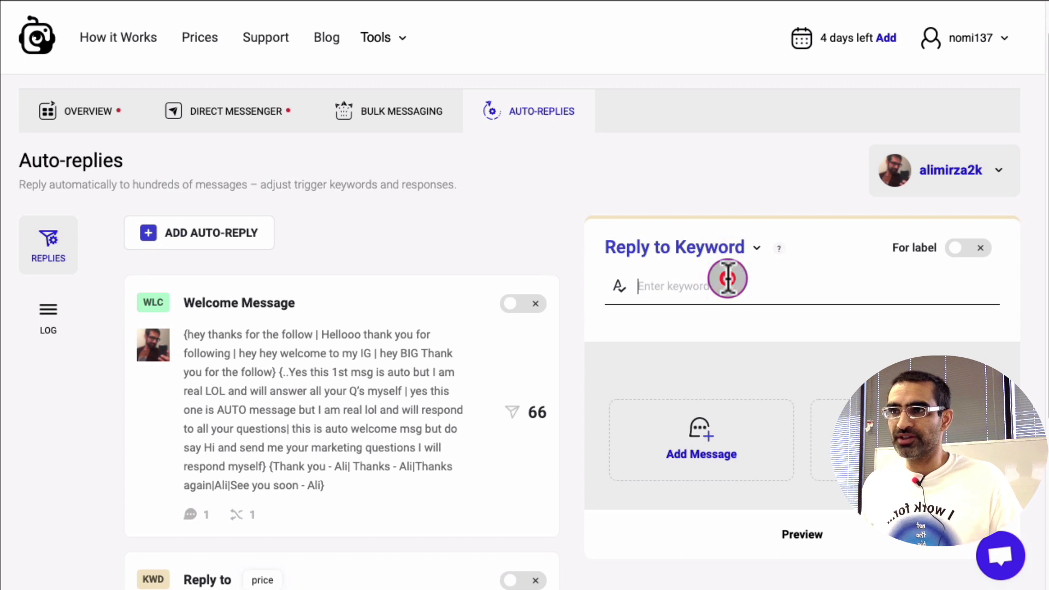
{"action": "type", "text": "price"}
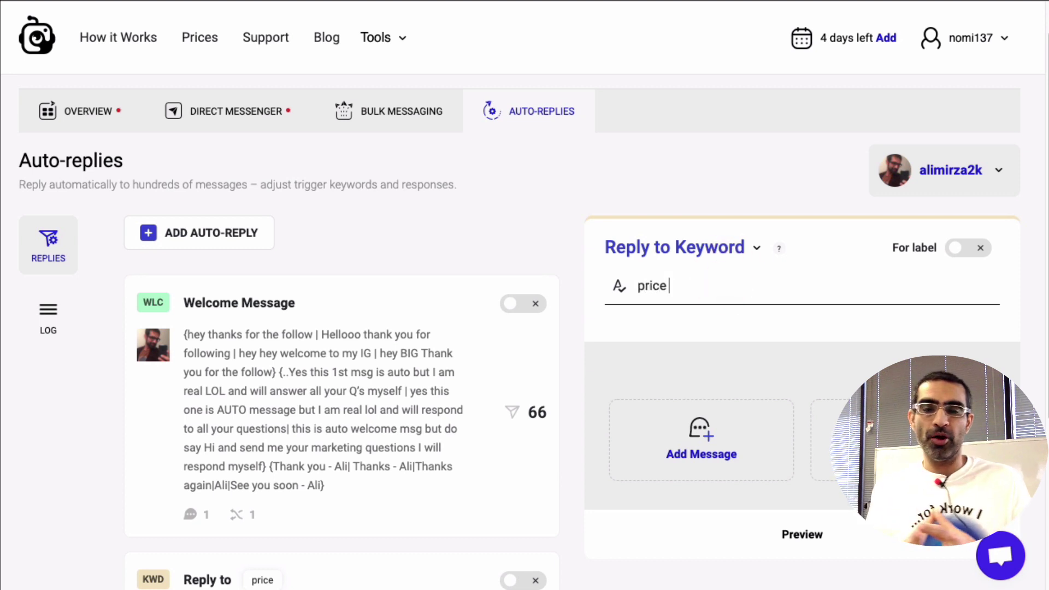
{"action": "left_click", "coordinate": [698, 307]}
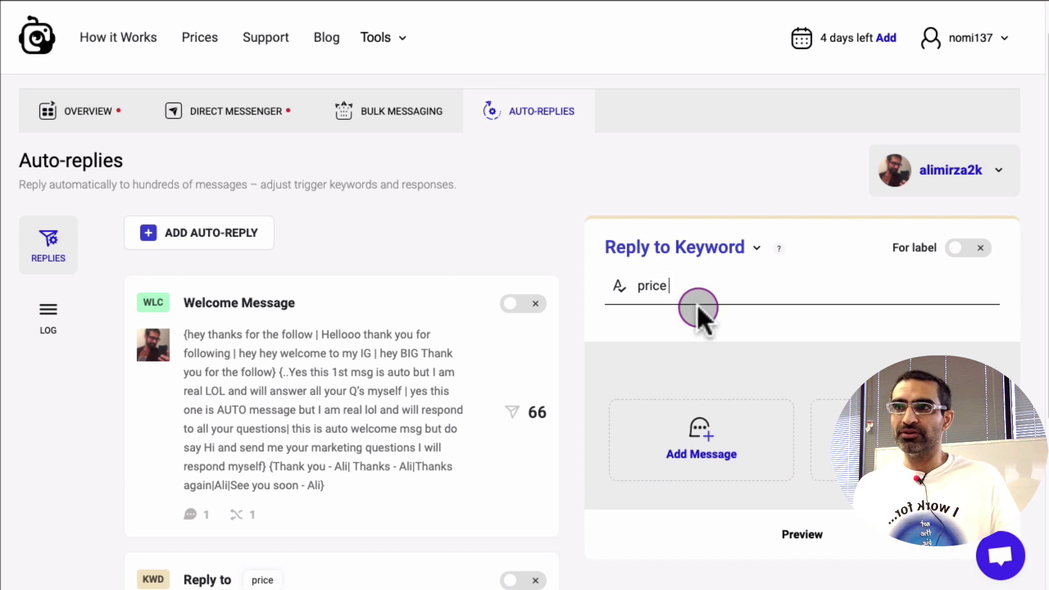
{"action": "double_click", "coordinate": [695, 287]}
{"action": "key", "text": "BackSpace"}
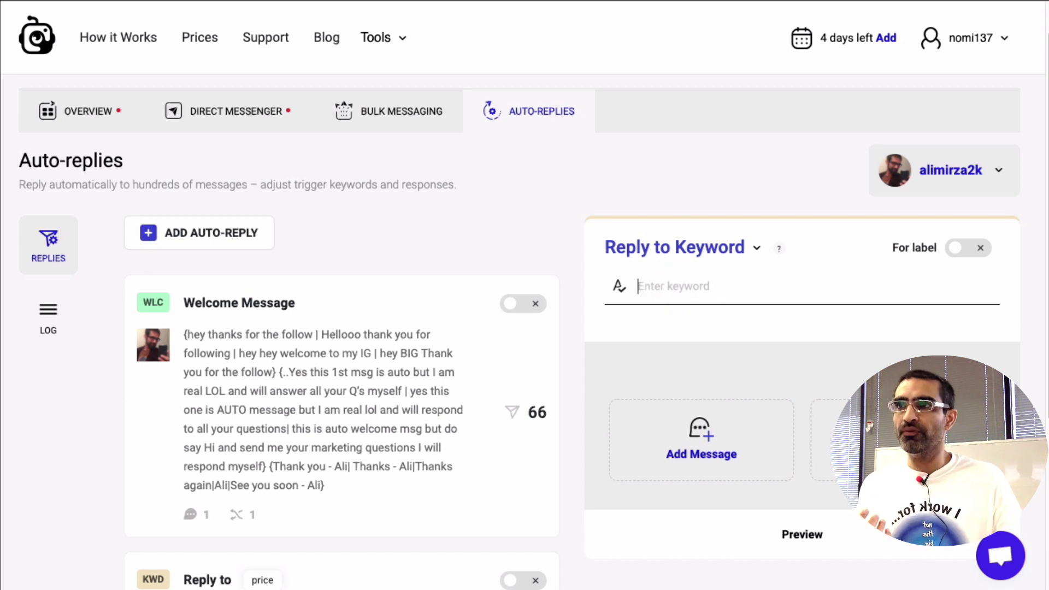
Try the Welcome Message type for the new auto-reply and review the text of the existing Welcome Message auto-reply
{"action": "left_click", "coordinate": [753, 249]}
{"action": "left_click", "coordinate": [711, 321]}
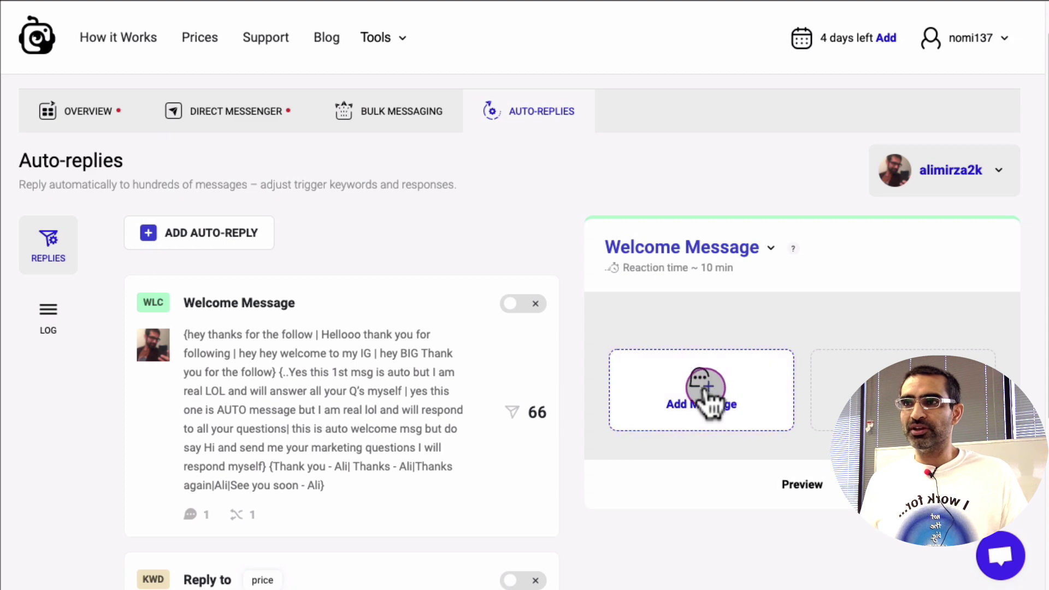
{"action": "left_click", "coordinate": [403, 385]}
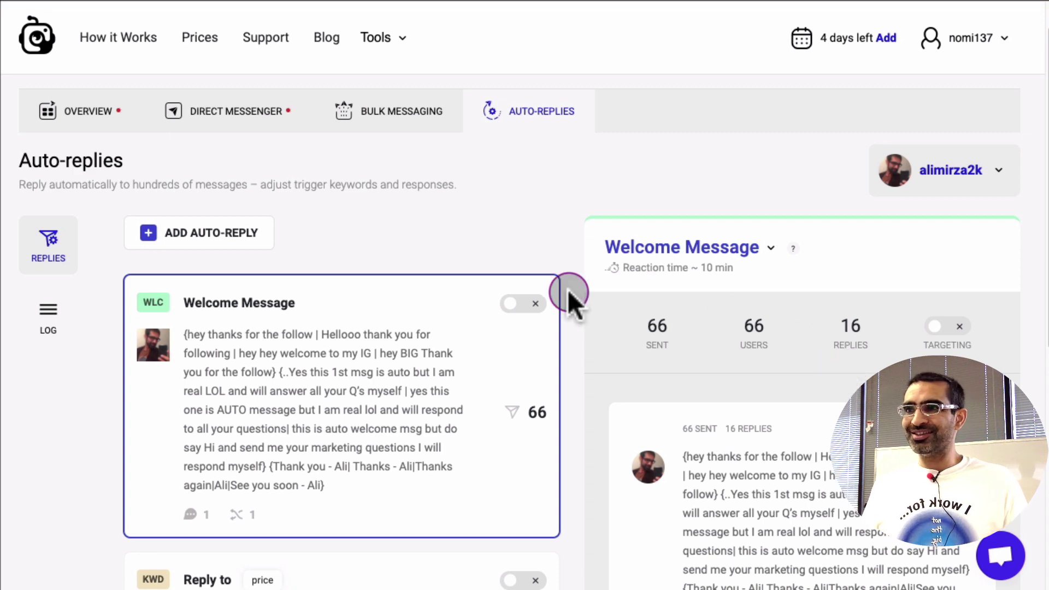
{"action": "scroll", "coordinate": [811, 388], "scroll_direction": "down", "scroll_amount": 5}
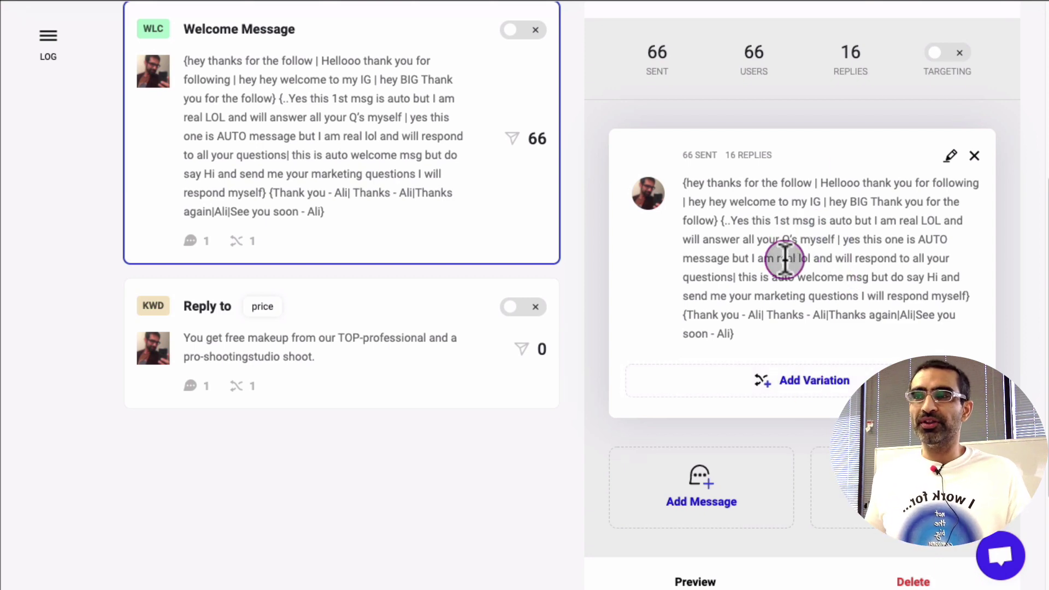
{"action": "scroll", "coordinate": [784, 256], "scroll_direction": "up", "scroll_amount": 6}
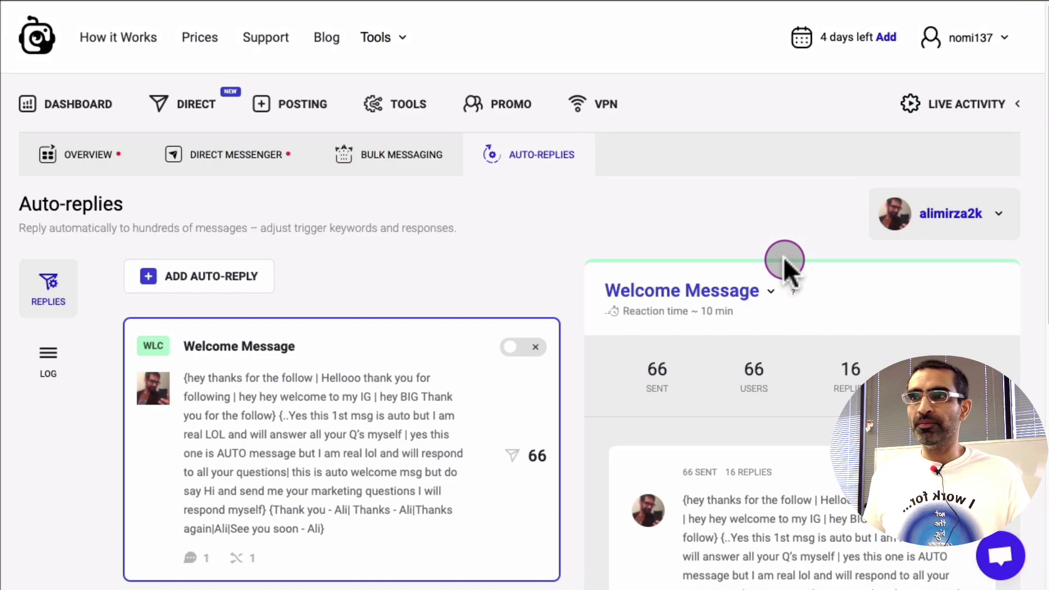
Change the existing Welcome Message auto-reply's type to Reply to First Message and read the explanation of that type
{"action": "left_click", "coordinate": [695, 291]}
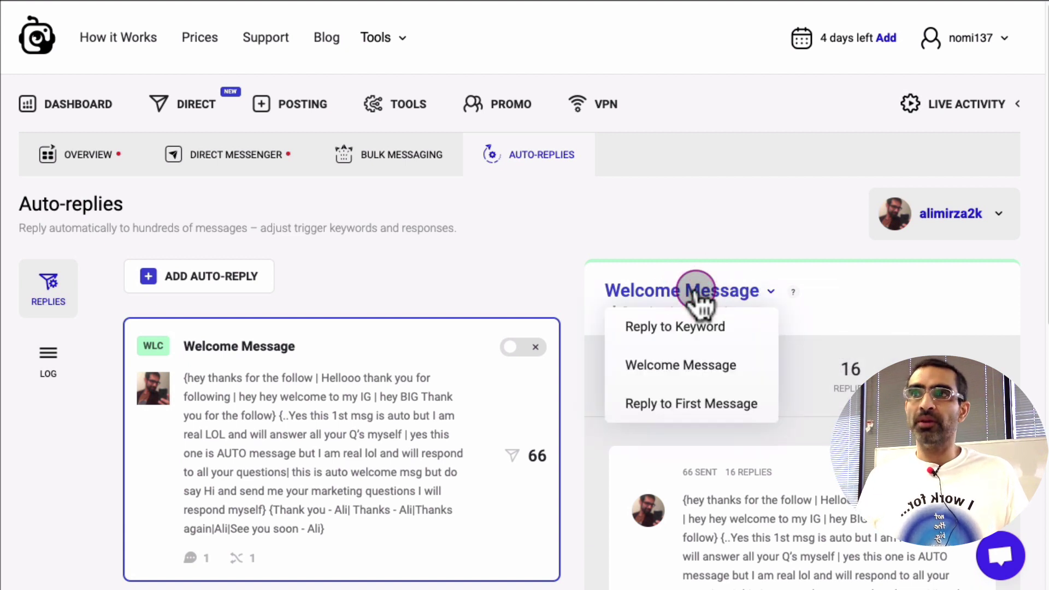
{"action": "left_click", "coordinate": [682, 404]}
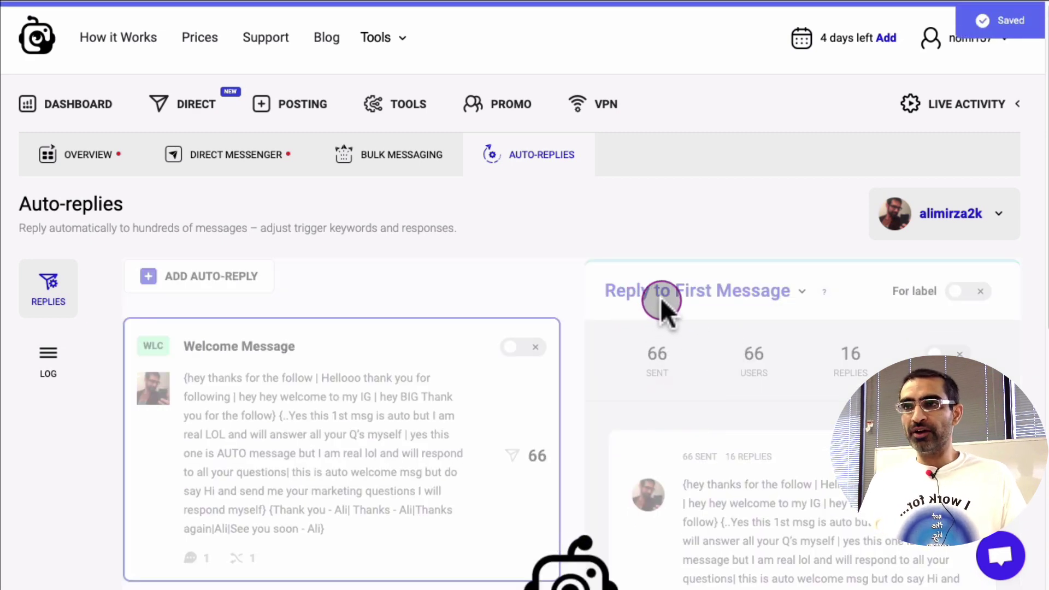
{"action": "mouse_move", "coordinate": [822, 295]}
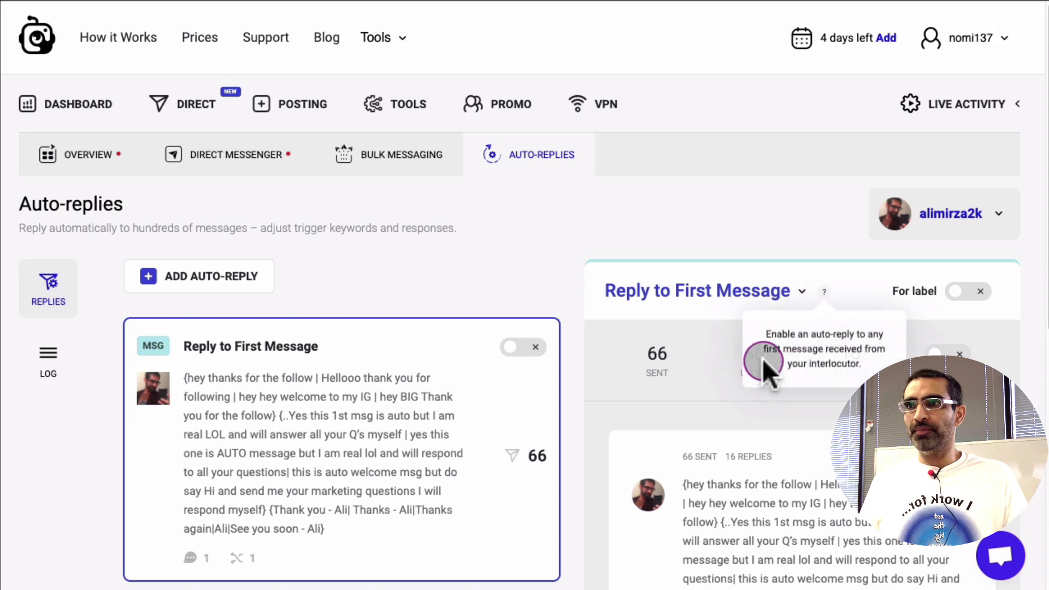
{"action": "left_click", "coordinate": [744, 298]}
{"action": "left_click", "coordinate": [548, 234]}
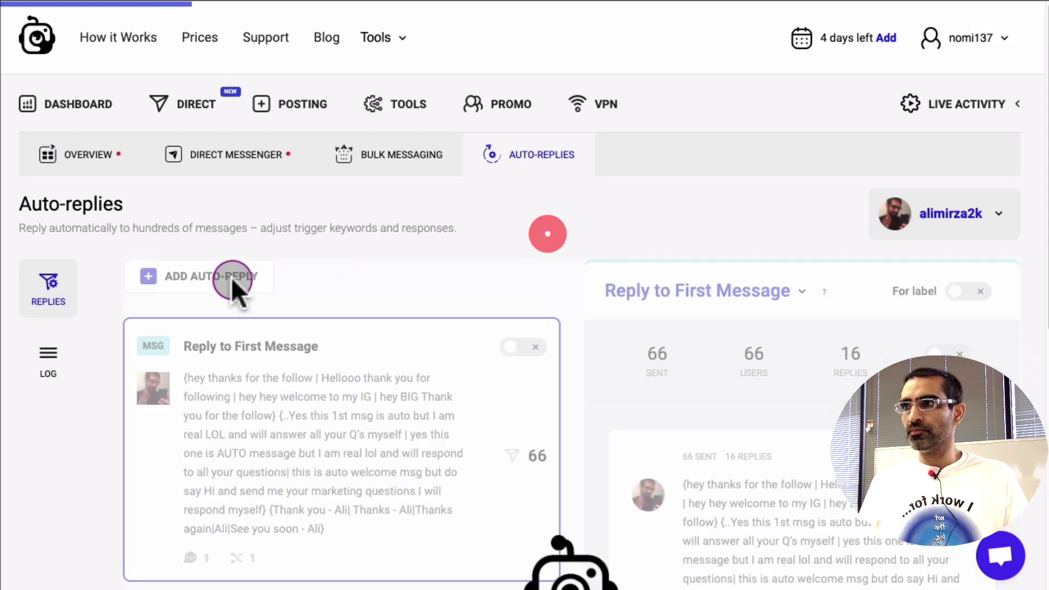
Start another auto-reply of type Reply to First Message and open a blank text message for it
{"action": "left_click", "coordinate": [228, 277]}
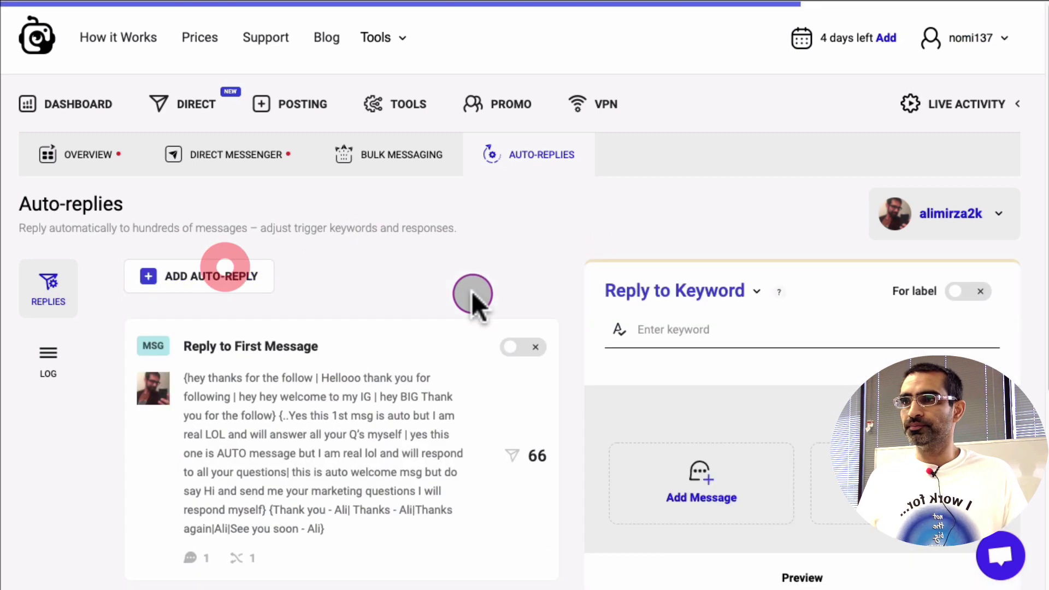
{"action": "left_click", "coordinate": [694, 292]}
{"action": "left_click", "coordinate": [710, 400]}
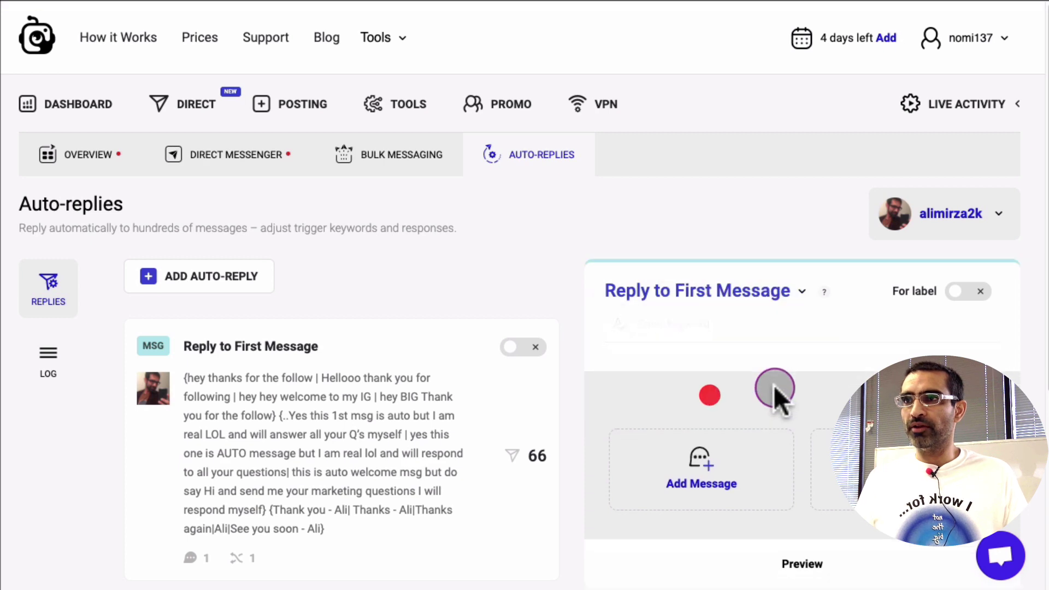
{"action": "scroll", "coordinate": [787, 383], "scroll_direction": "down", "scroll_amount": 1}
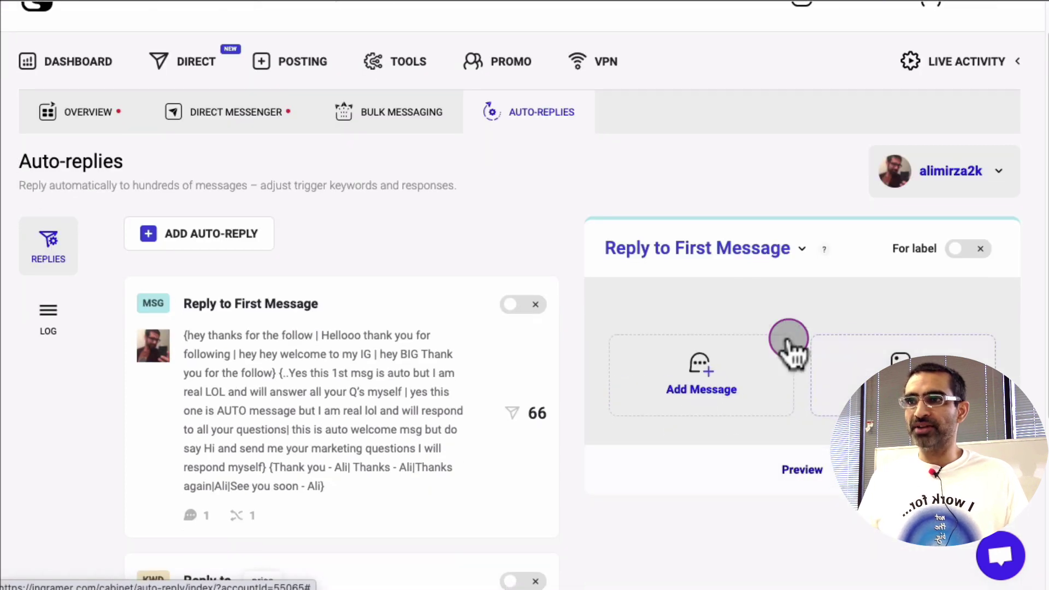
{"action": "left_click", "coordinate": [715, 372]}
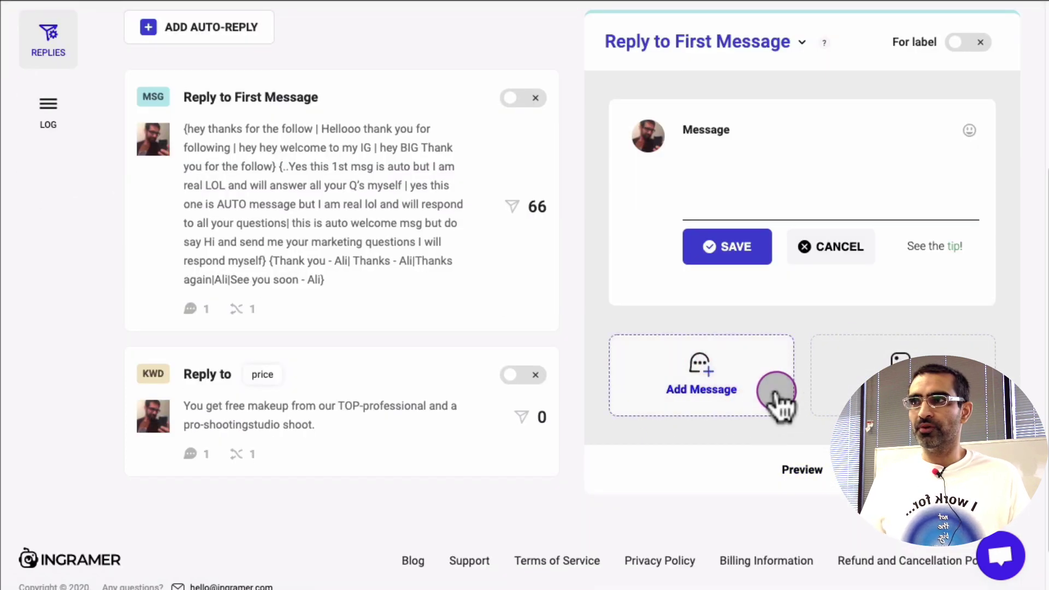
{"action": "scroll", "coordinate": [778, 404], "scroll_direction": "up", "scroll_amount": 3}
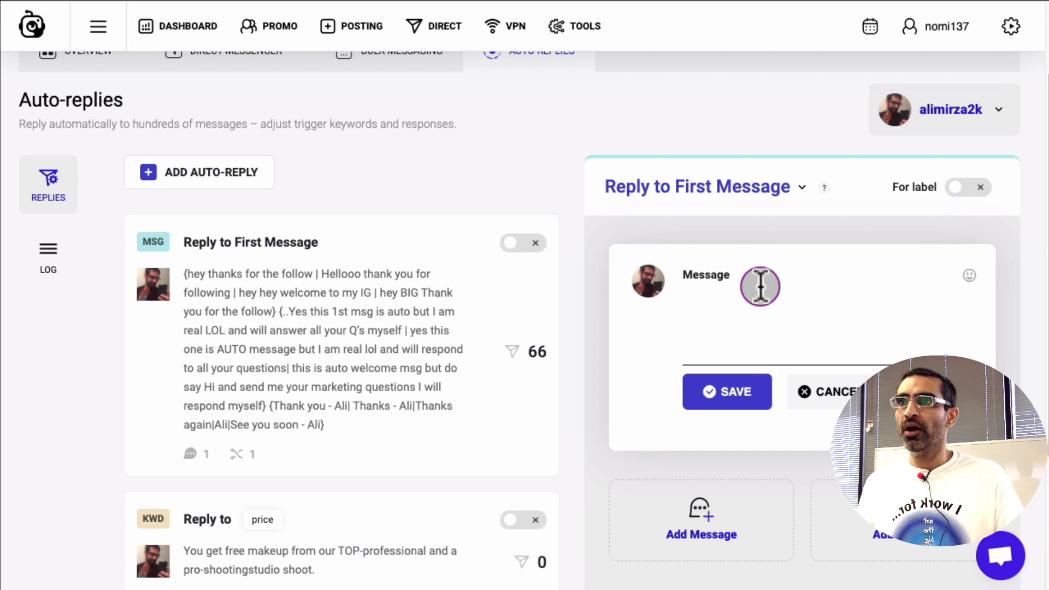
Reselect Reply to First Message as the new auto-reply's type and switch that empty auto-reply off
{"action": "left_click", "coordinate": [775, 180]}
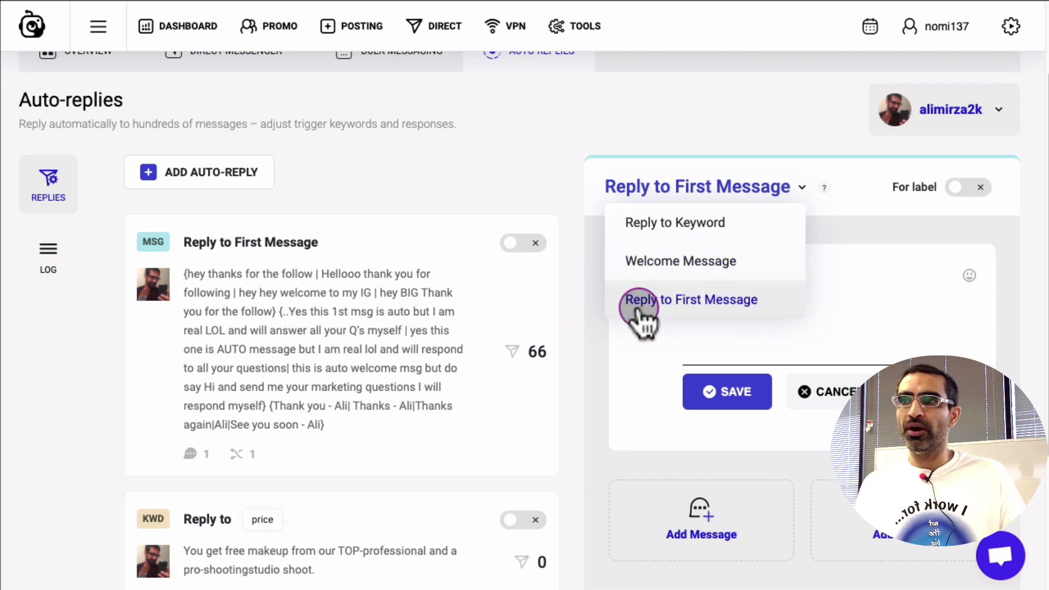
{"action": "left_click", "coordinate": [756, 299]}
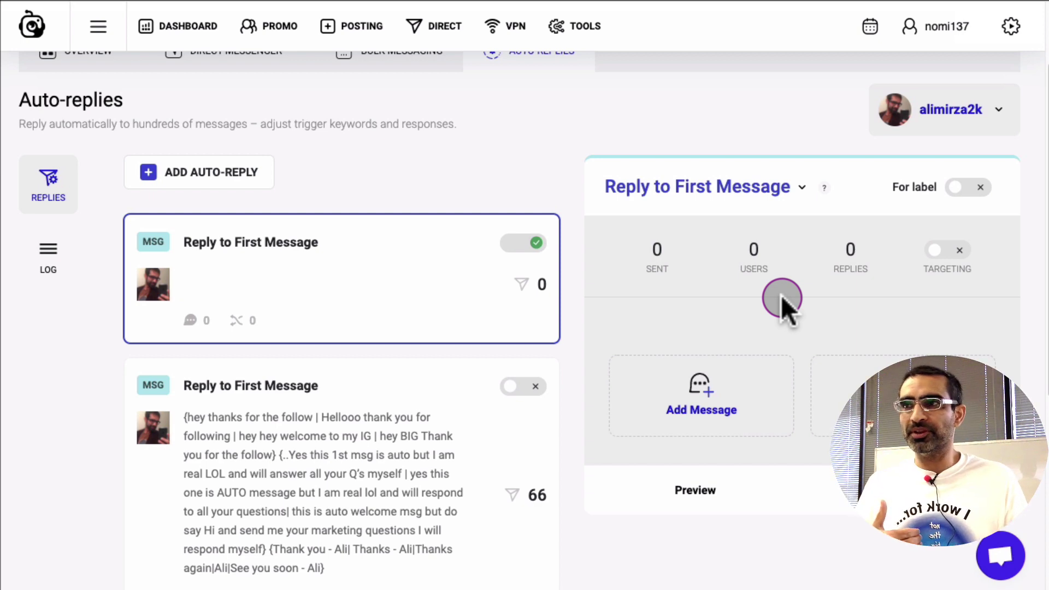
{"action": "left_click", "coordinate": [522, 245]}
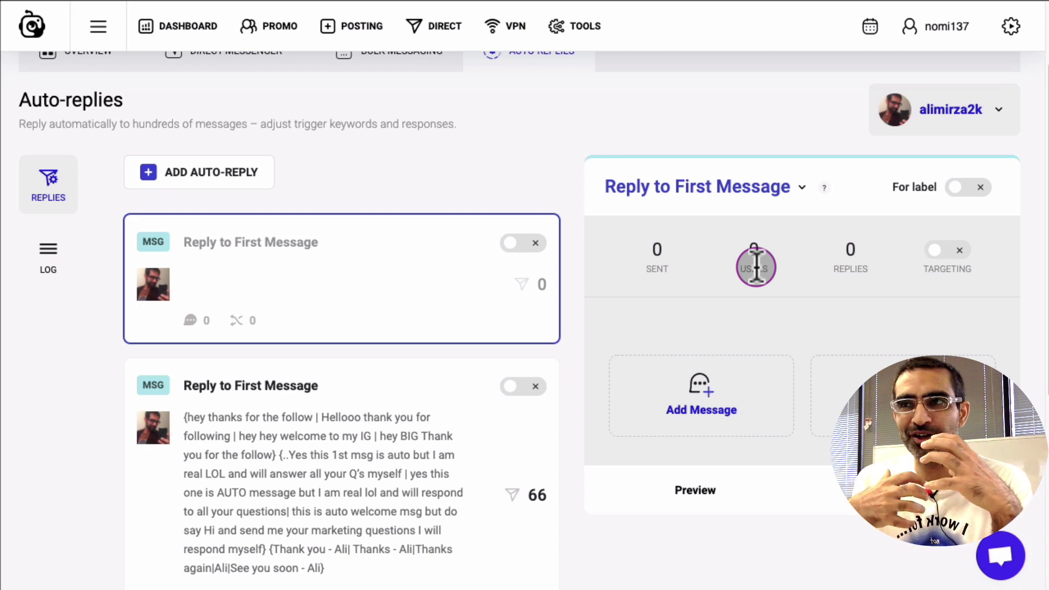
Revisit the Direct Messenger and Bulk Messaging pages of the Direct section
{"action": "scroll", "coordinate": [654, 262], "scroll_direction": "up", "scroll_amount": 2}
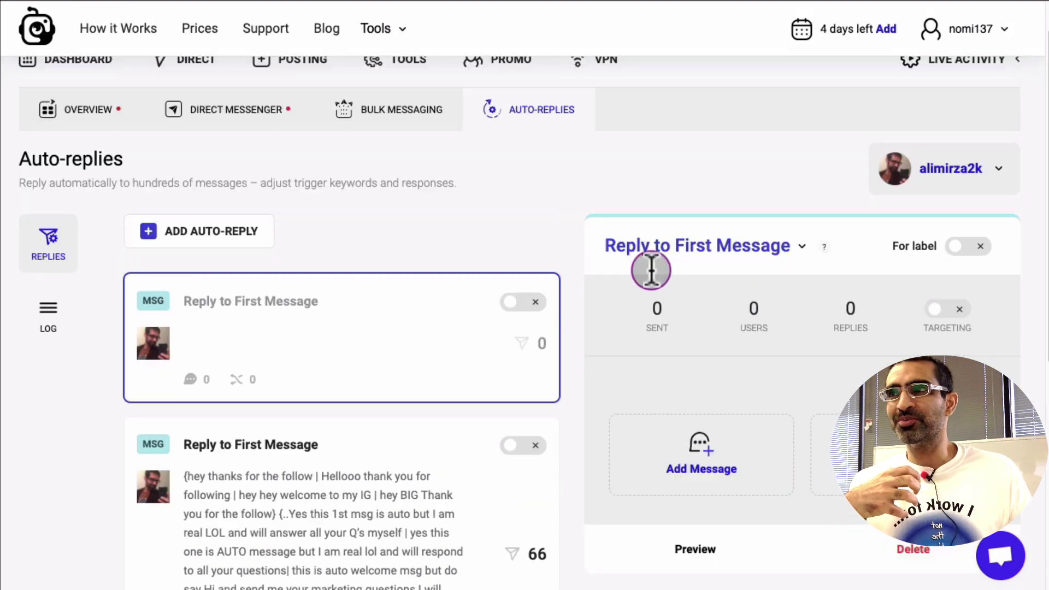
{"action": "left_click", "coordinate": [244, 115]}
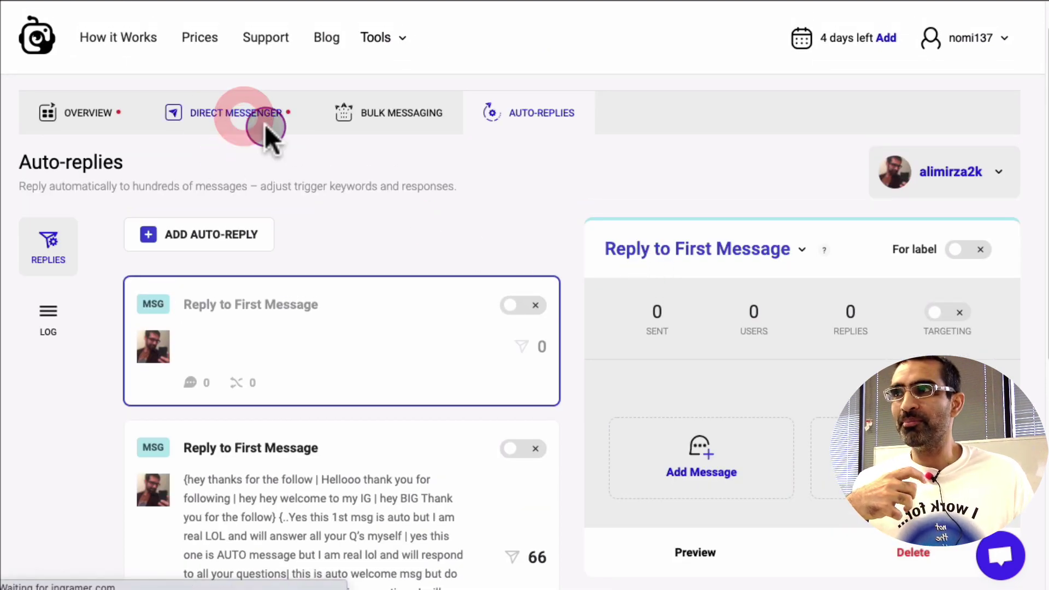
{"action": "left_click", "coordinate": [387, 164]}
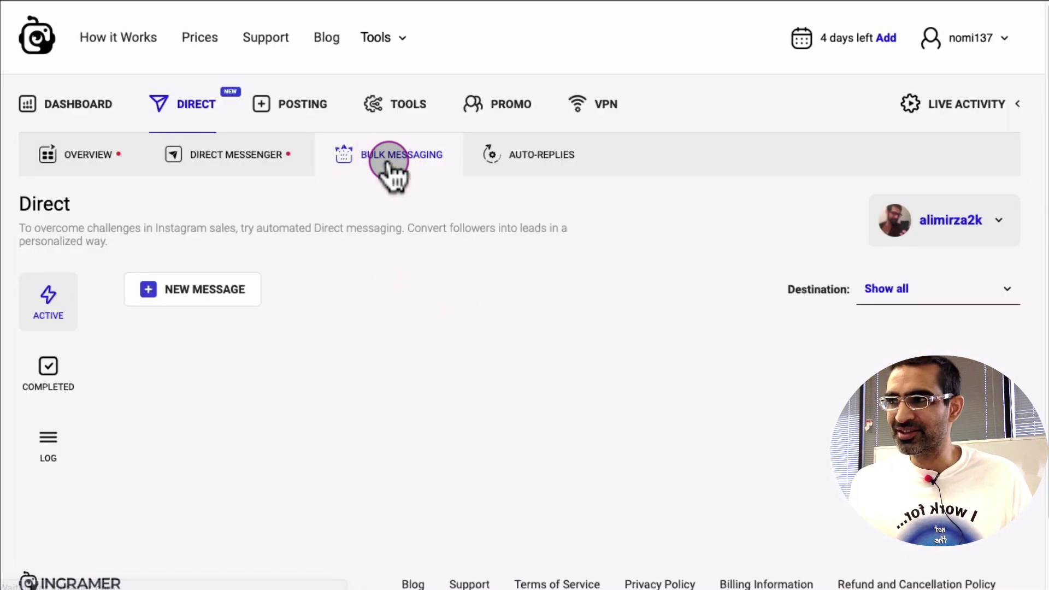
Return to Auto-replies and highlight the "Yes this 1st msg is auto but I am real" phrase in the existing first-message reply
{"action": "left_click", "coordinate": [530, 164]}
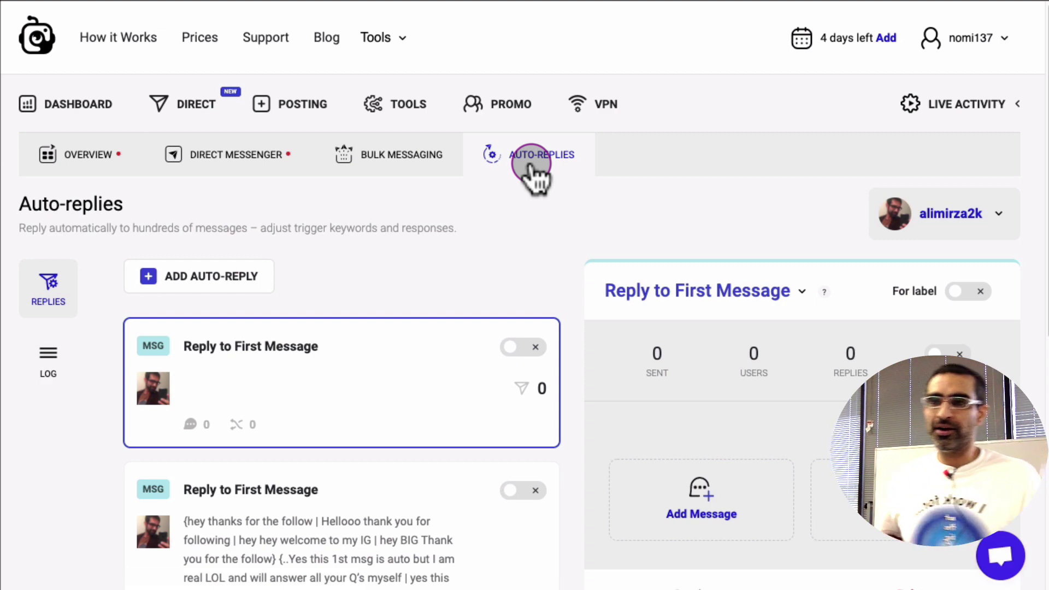
{"action": "scroll", "coordinate": [568, 186], "scroll_direction": "down", "scroll_amount": 2}
{"action": "scroll", "coordinate": [568, 183], "scroll_direction": "down", "scroll_amount": 2}
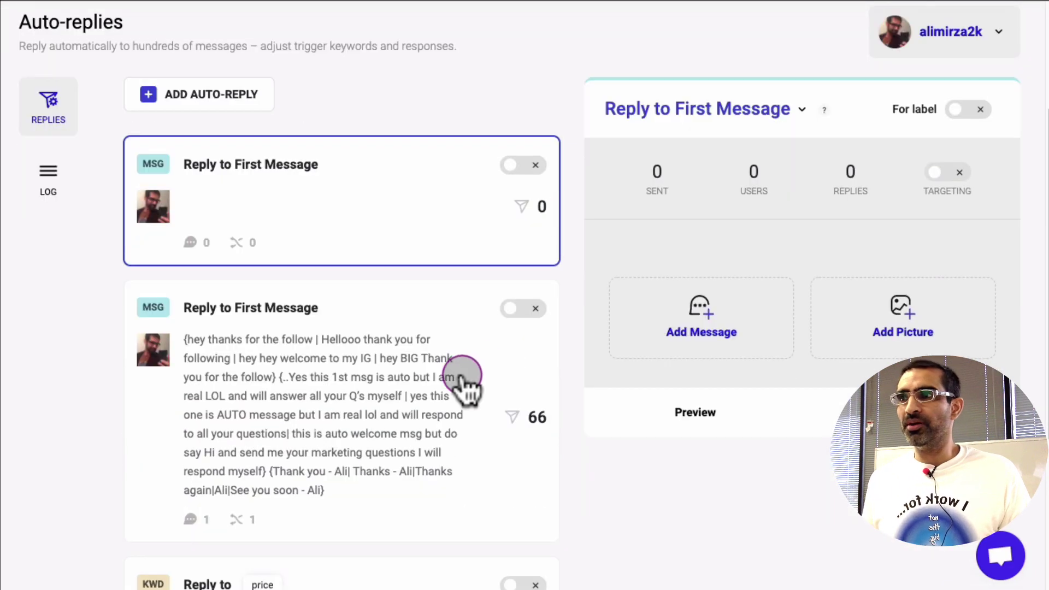
{"action": "left_click", "coordinate": [394, 407]}
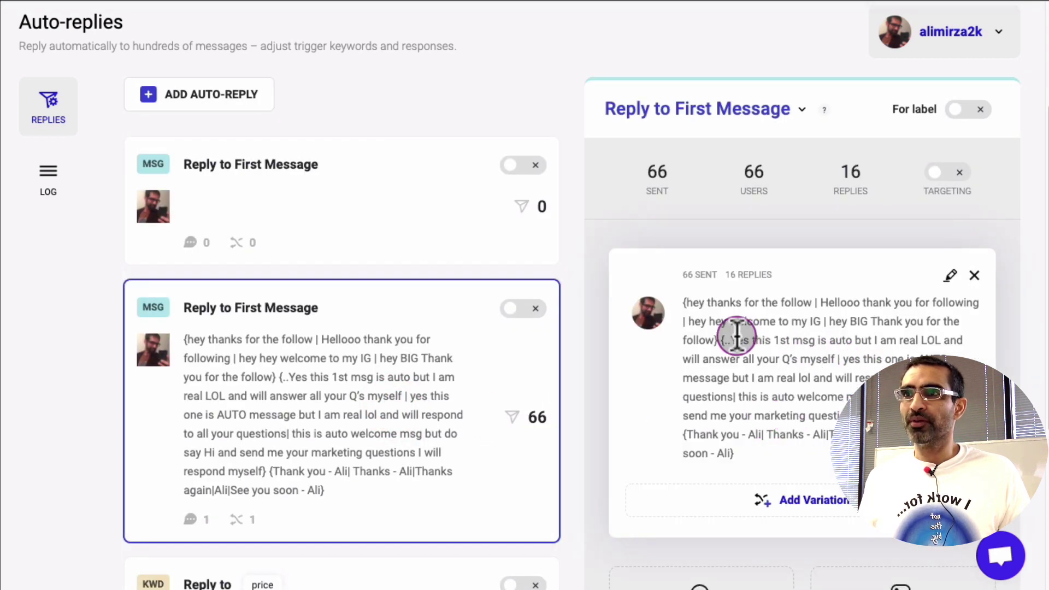
{"action": "left_click_drag", "start_coordinate": [733, 339], "coordinate": [926, 340]}
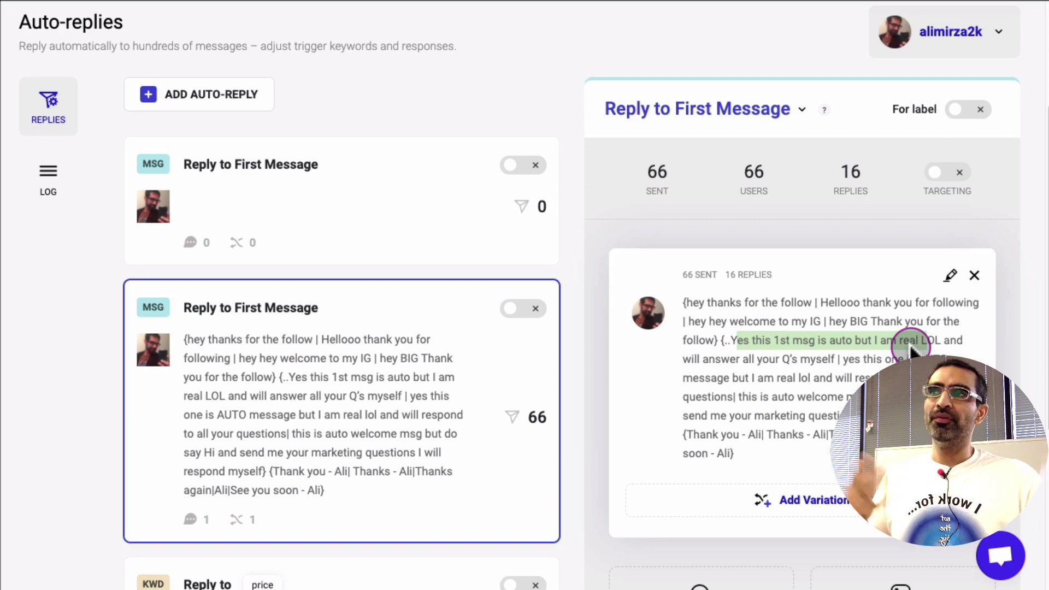
Go back to the Direct Messenger inbox, look over its conversations and continue to Bulk Messaging
{"action": "scroll", "coordinate": [902, 342], "scroll_direction": "up", "scroll_amount": 3}
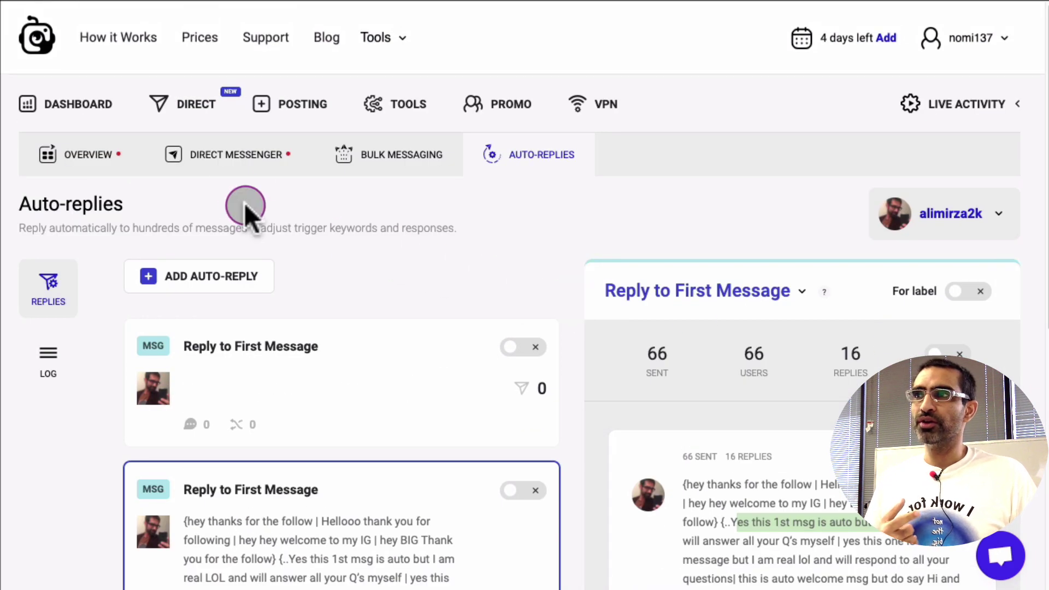
{"action": "left_click", "coordinate": [225, 155]}
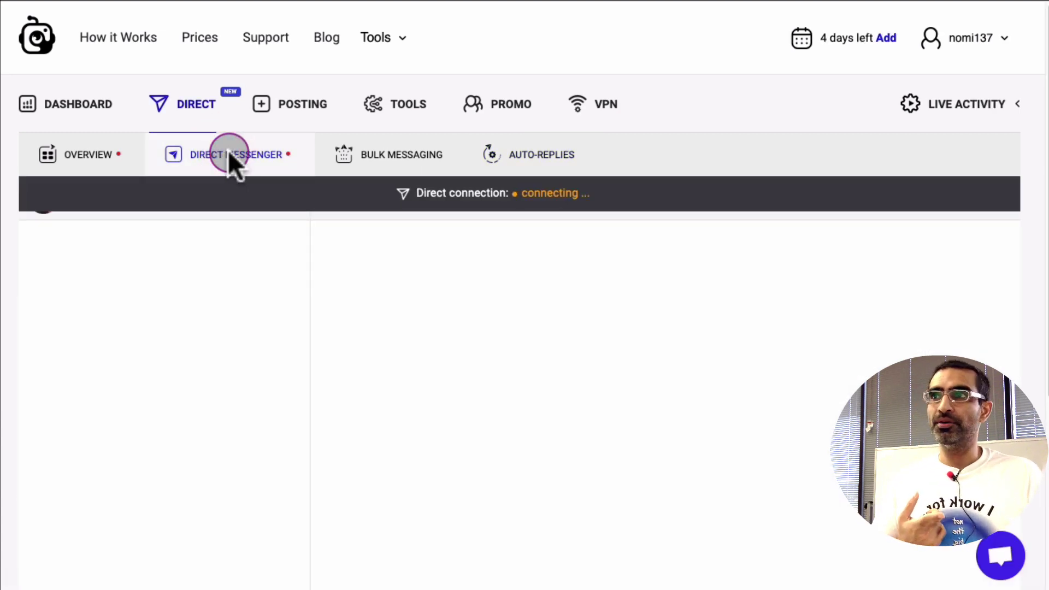
{"action": "scroll", "coordinate": [393, 162], "scroll_direction": "down", "scroll_amount": 2}
{"action": "left_click", "coordinate": [394, 160]}
{"action": "scroll", "coordinate": [393, 161], "scroll_direction": "up", "scroll_amount": 10}
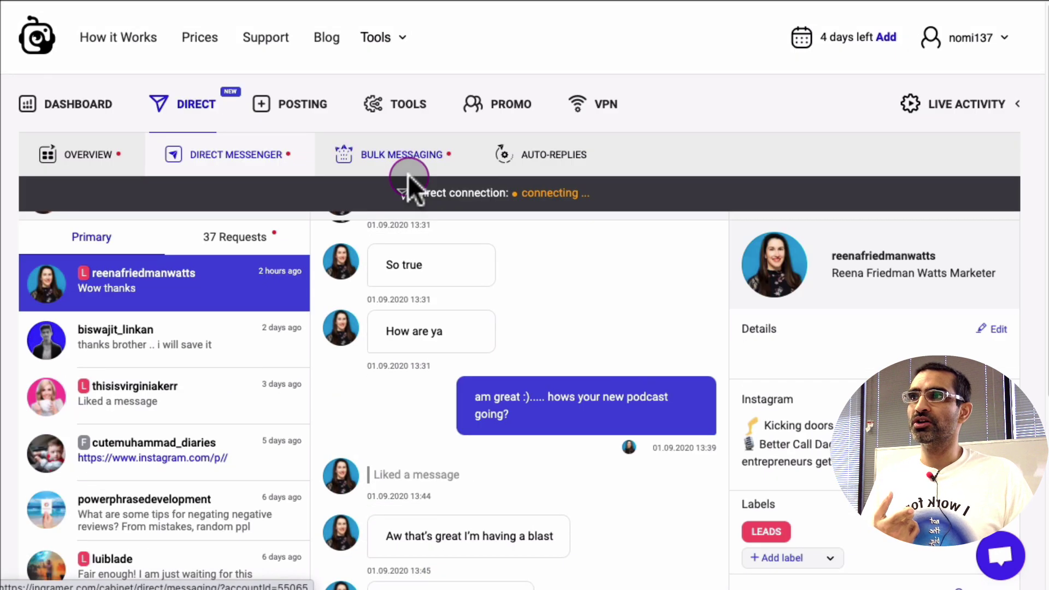
{"action": "left_click", "coordinate": [352, 152]}
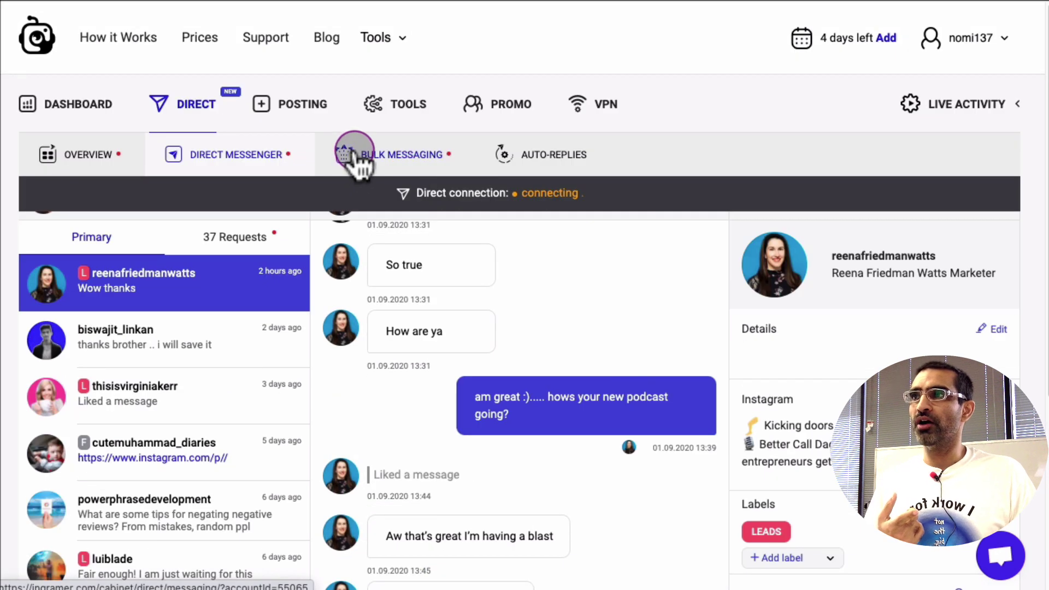